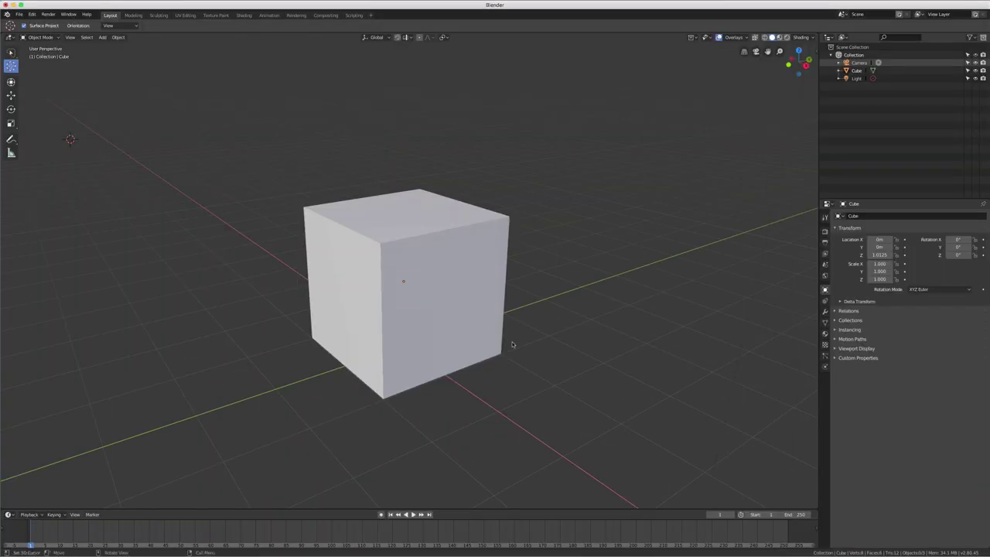
Step: Place the 3D cursor on the cube's face and select the cube
mouse_move(513, 347)
middle_mouse_down()
mouse_move(595, 249)
mouse_move(521, 281)
middle_mouse_up()
scroll(521, 280, "up", 1)
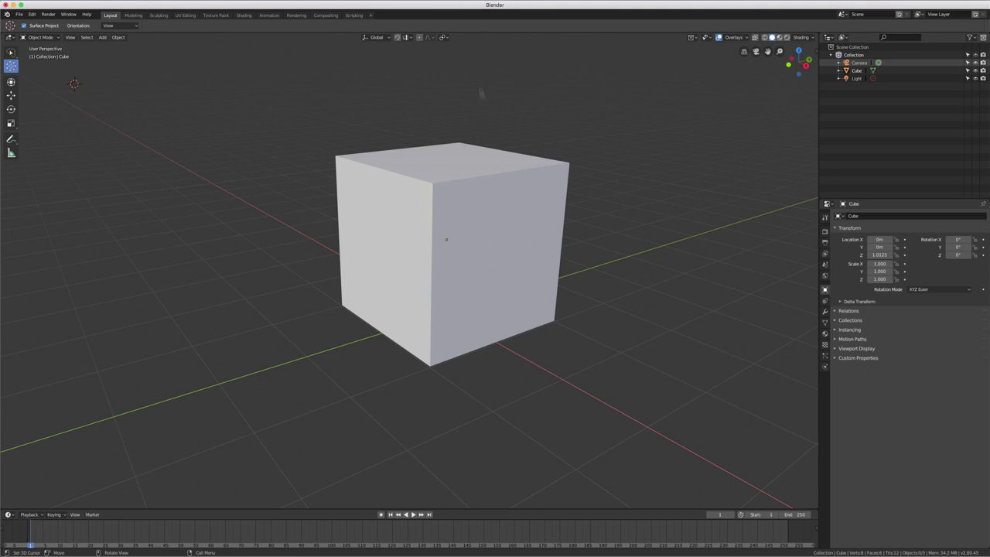
left_click(445, 38)
left_click(463, 248)
key("w")
left_click(466, 230)
Step: Move the 3D cursor onto the ground beside the cube
middle_click_drag(546, 230, 153, 98)
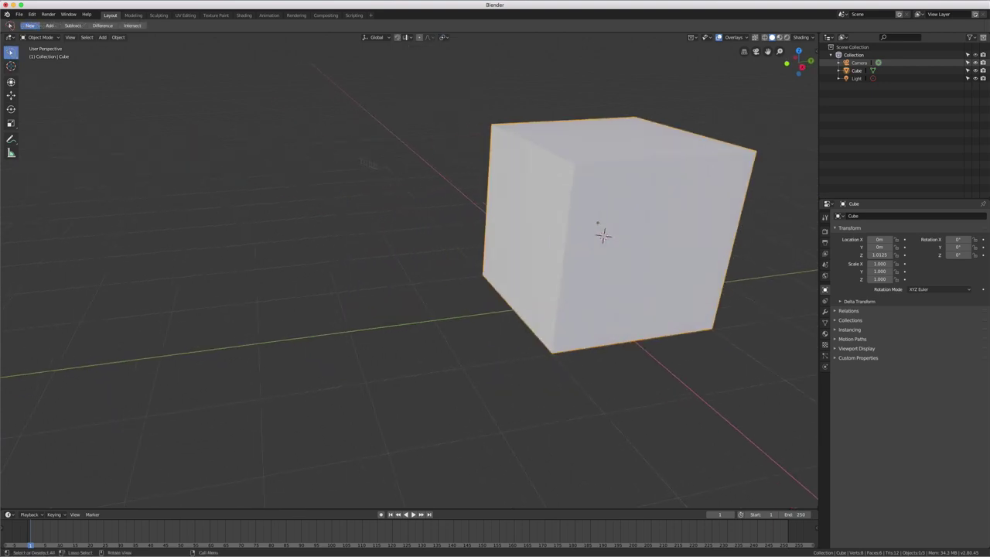
left_click(11, 67)
left_click(354, 157)
middle_click_drag(328, 156, 201, 378)
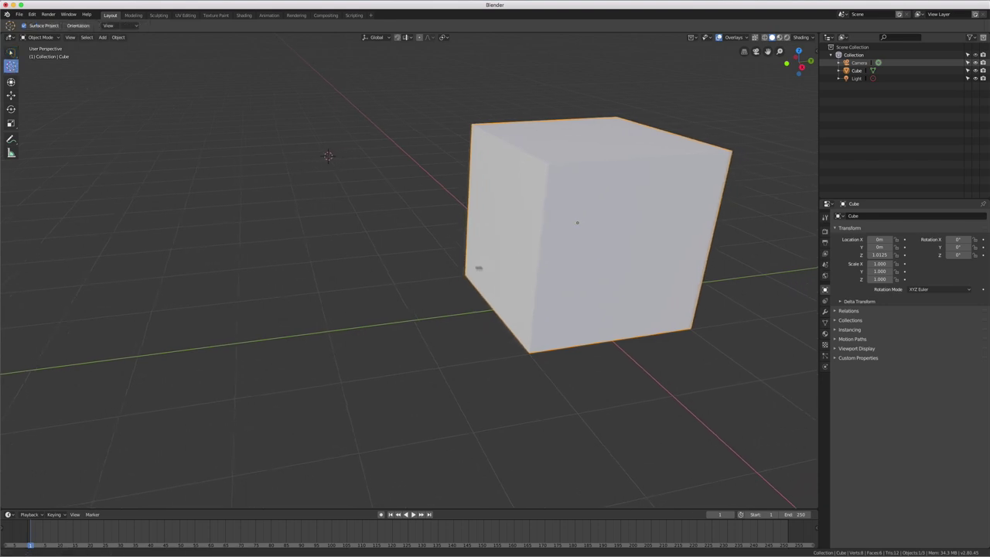
scroll(583, 354, "down", 3)
mouse_move(583, 353)
middle_mouse_down()
mouse_move(508, 353)
mouse_move(524, 242)
mouse_move(570, 177)
middle_mouse_up()
scroll(531, 338, "up", 3)
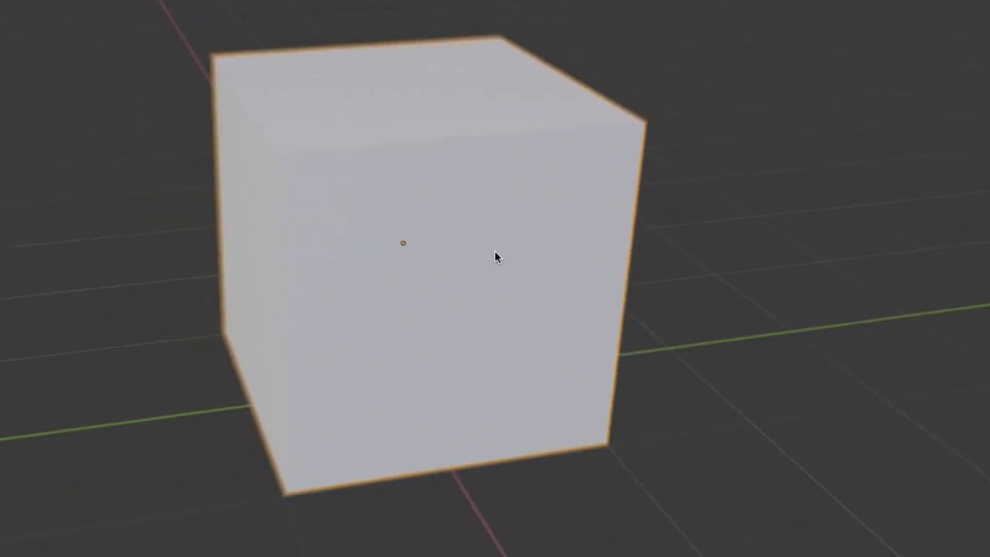
Step: Trackball-rotate the cube to about 5.87°, 10.6°, -7.63°, then enter Edit Mode
key("r")
key("r")
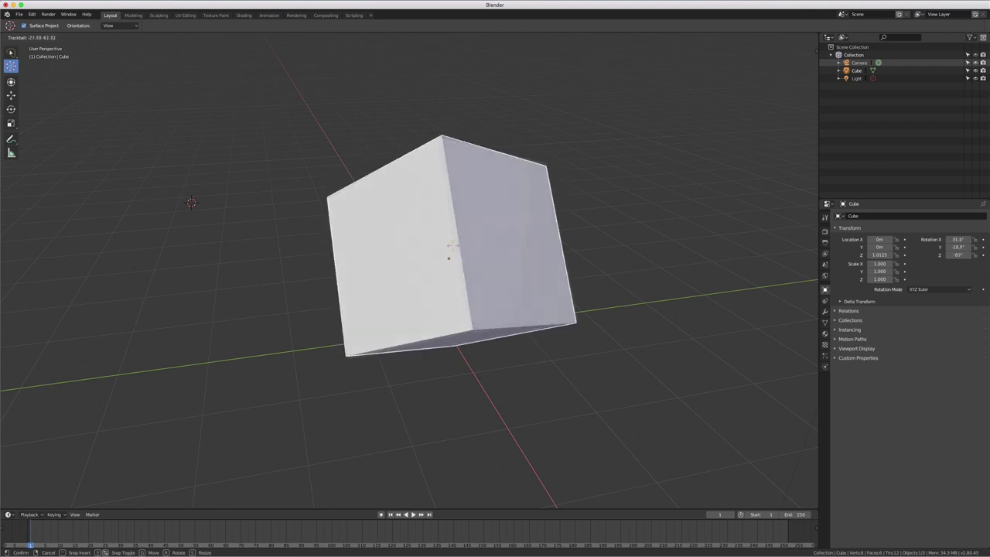
left_click(489, 273)
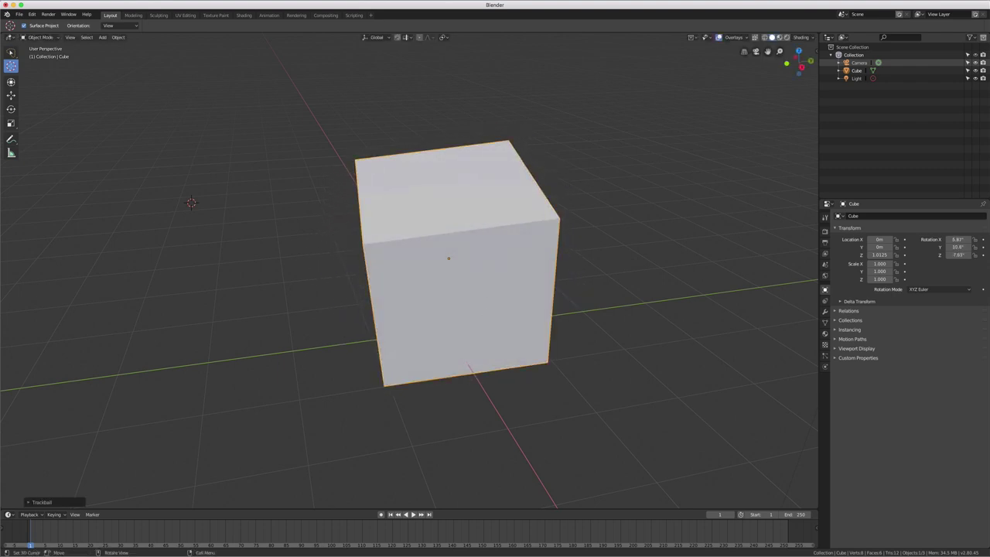
key("r")
key("r")
right_click(498, 312)
key("r")
key("r")
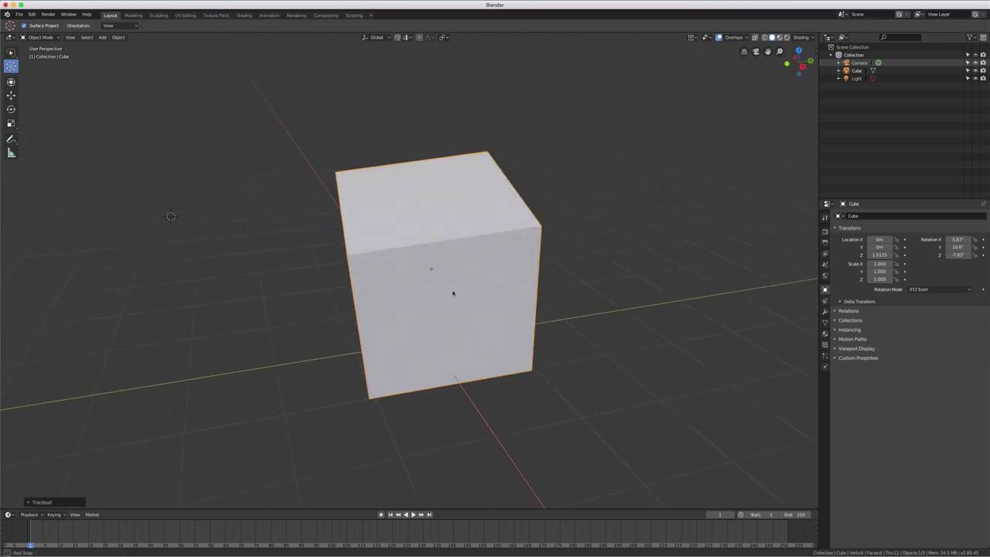
right_click(445, 290)
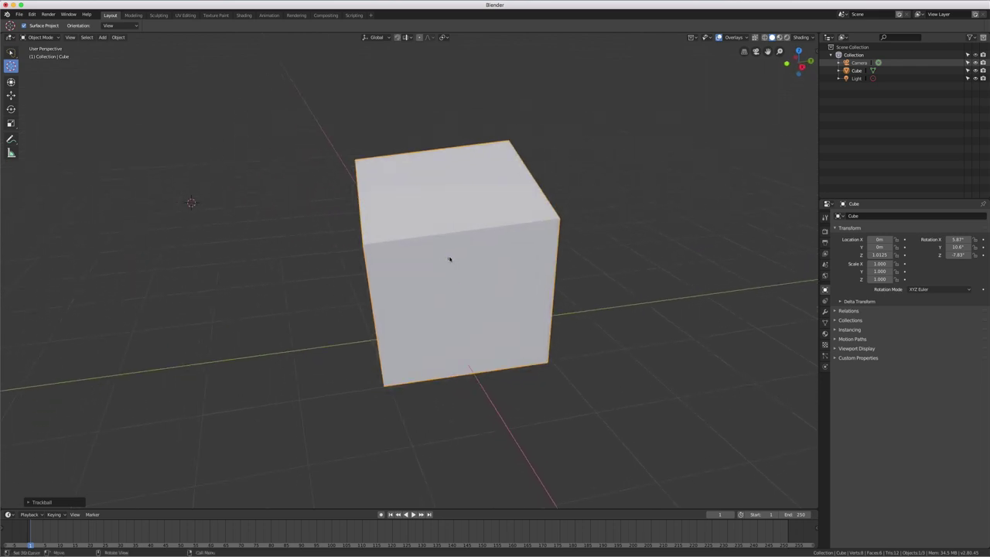
key("Tab")
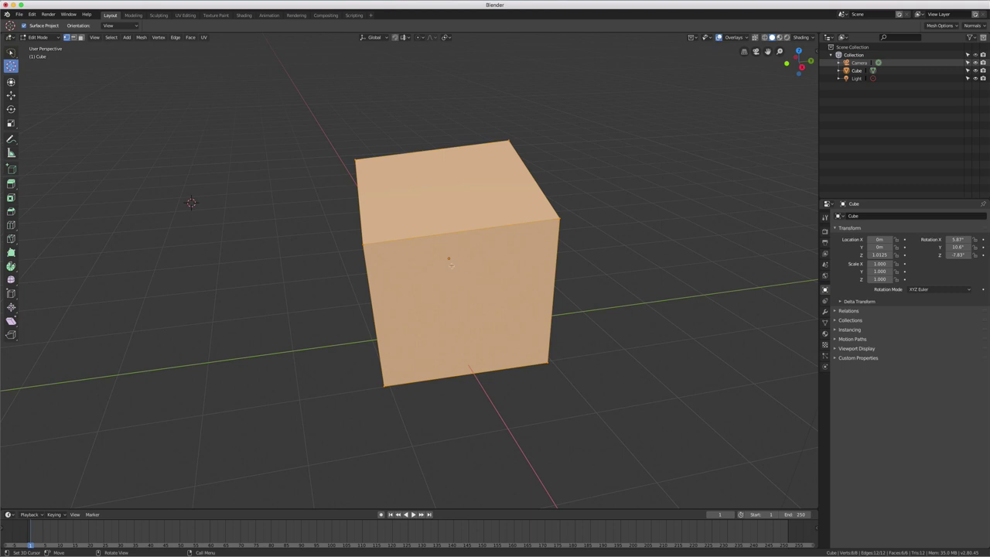
Step: Move the cube's mesh along Y away from its origin and return to Object Mode
key("g")
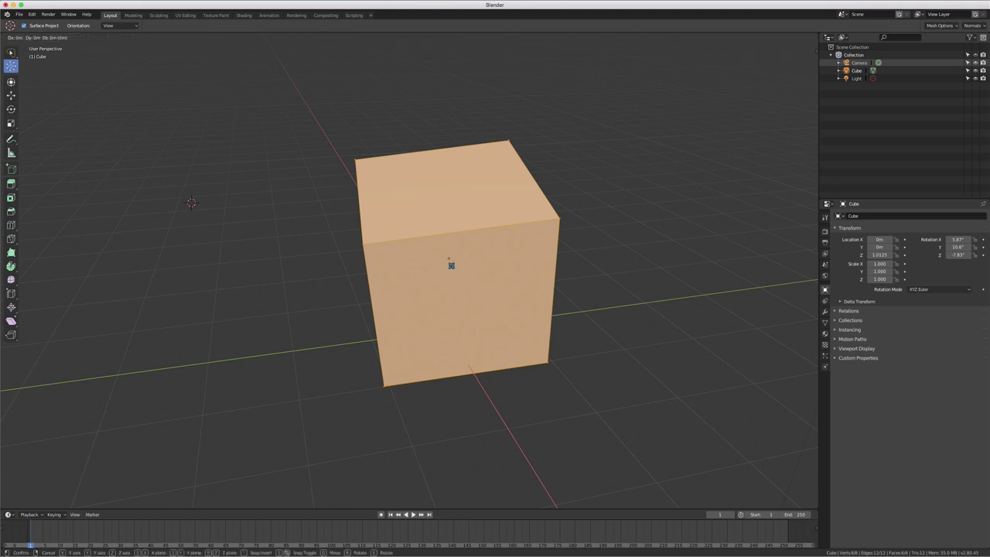
key("y")
left_click(616, 243)
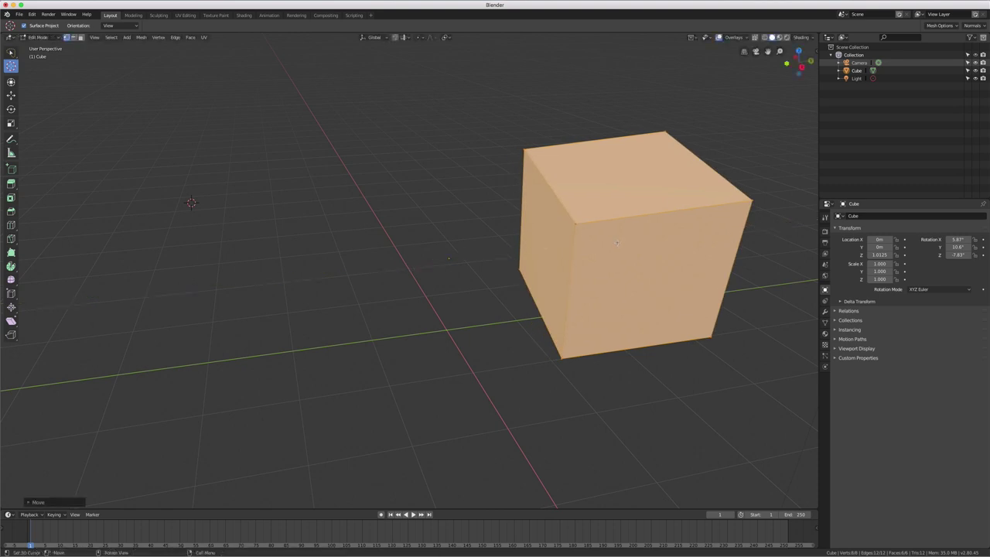
key("Tab")
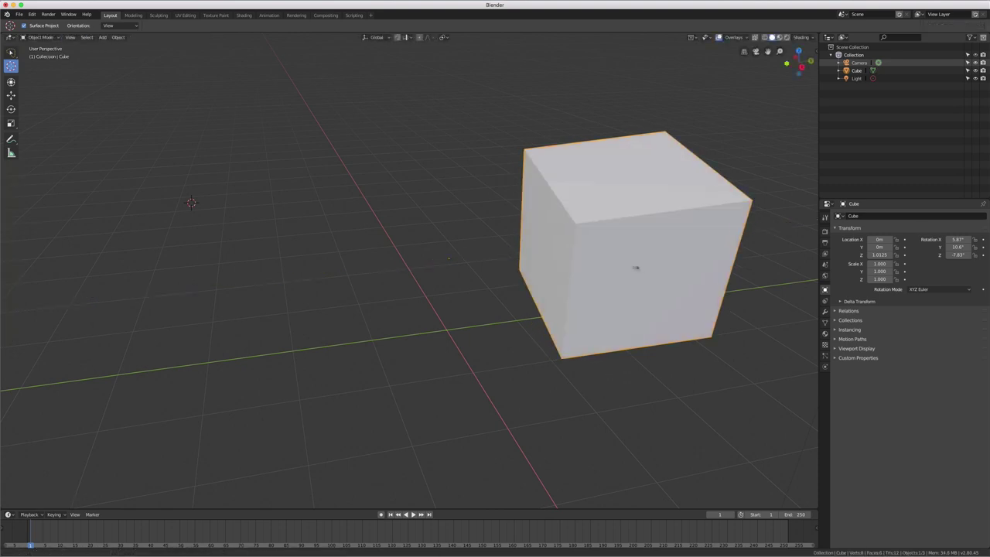
middle_click_drag(639, 267, 420, 254)
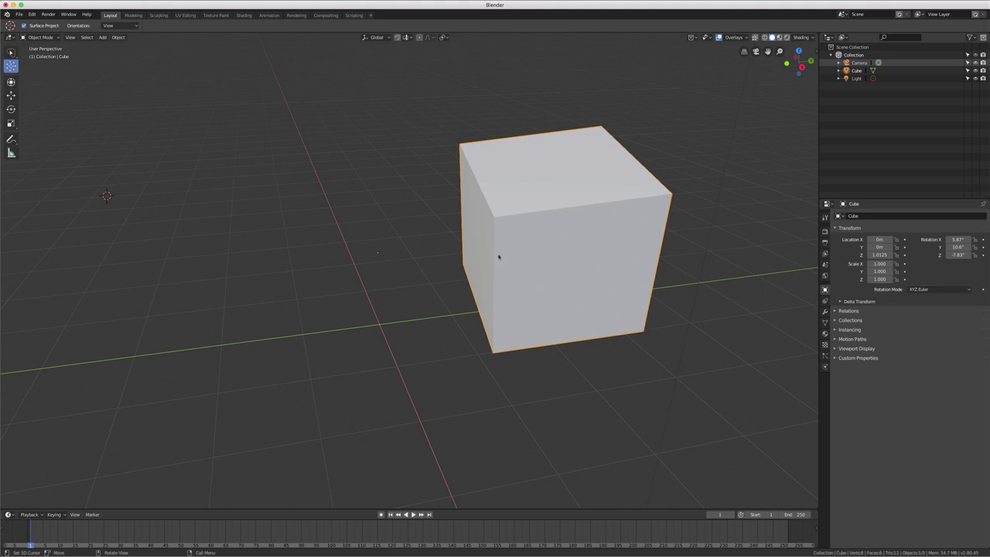
Step: Trackball-rotate the cube to -4.93°, 7.74°, 11.4° and bring up its Object Context Menu
key("r")
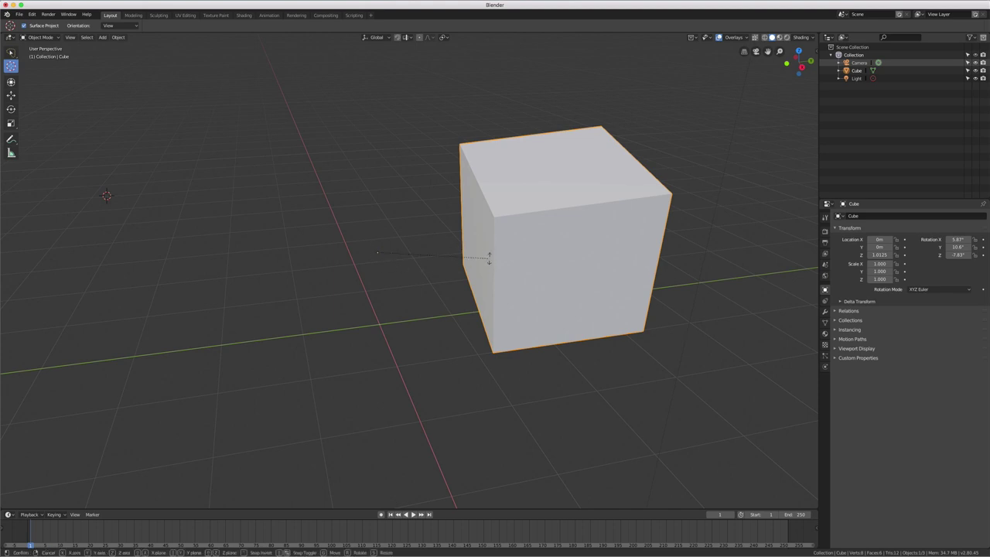
key("r")
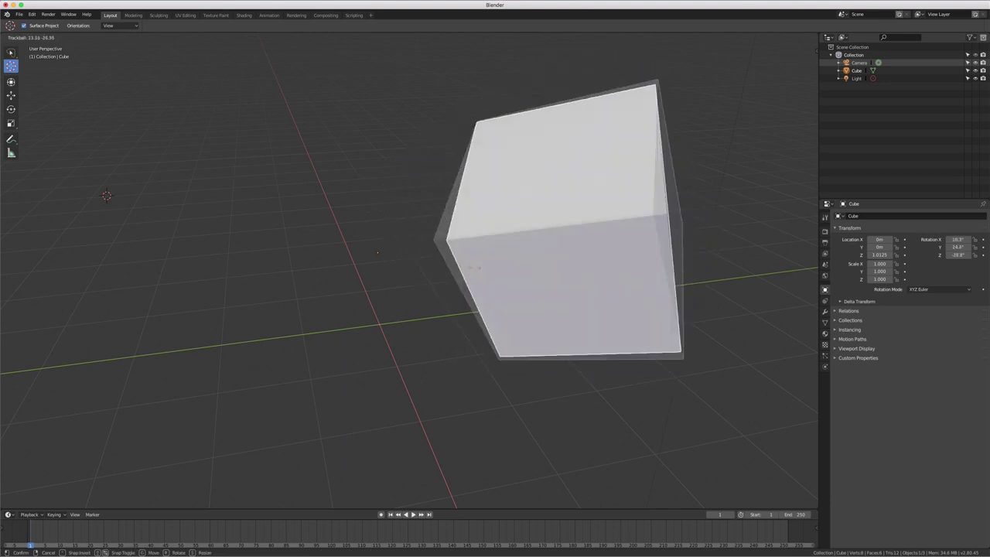
left_click(414, 266)
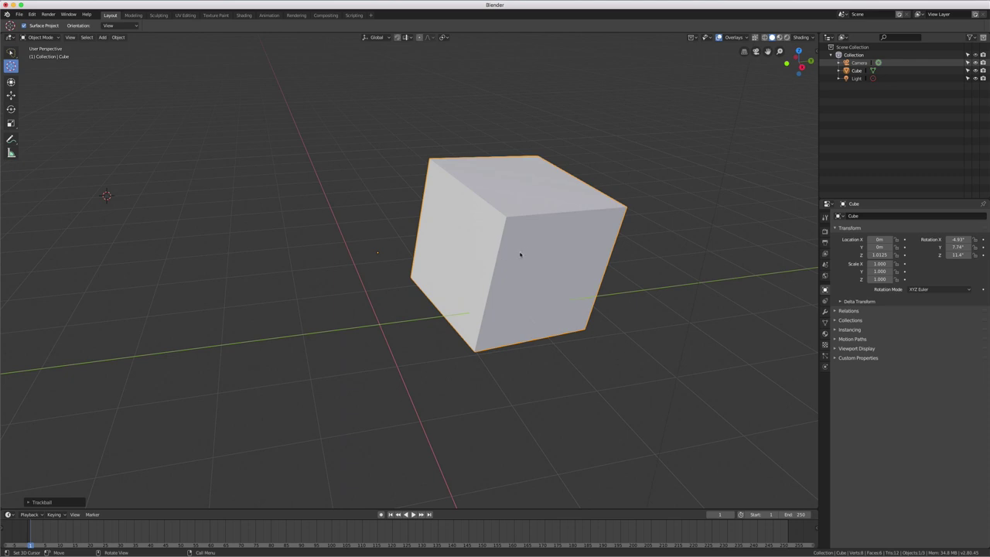
middle_click_drag(520, 261, 573, 283)
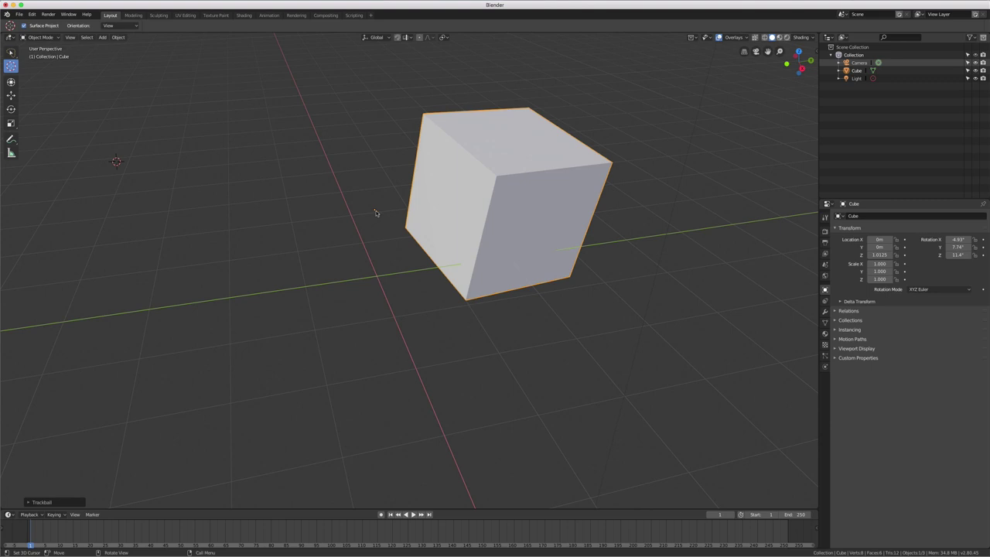
right_click(446, 207)
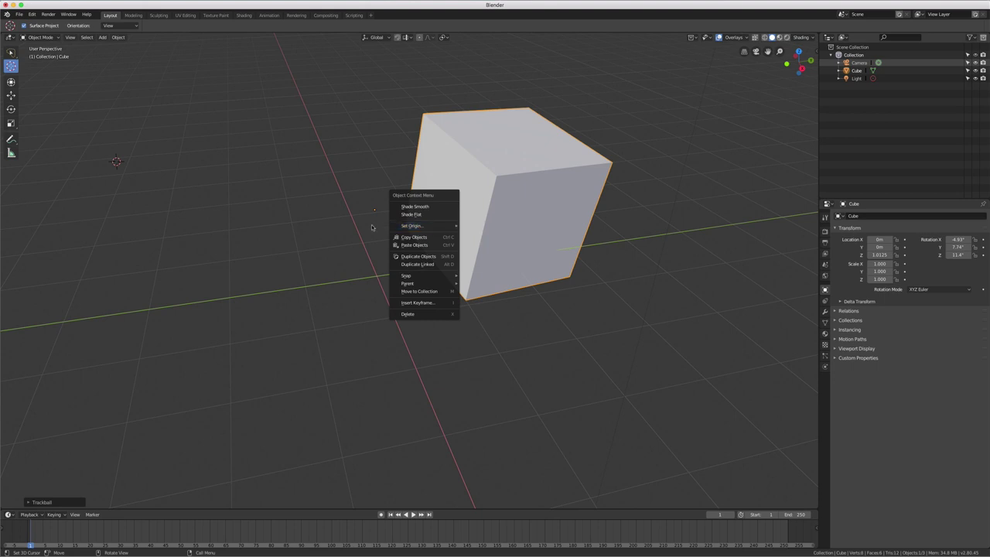
Step: Dismiss the menu and undo the cube's tilt and its Y move, ending in Object Mode
key("Escape")
key("ctrl+z")
key("Tab")
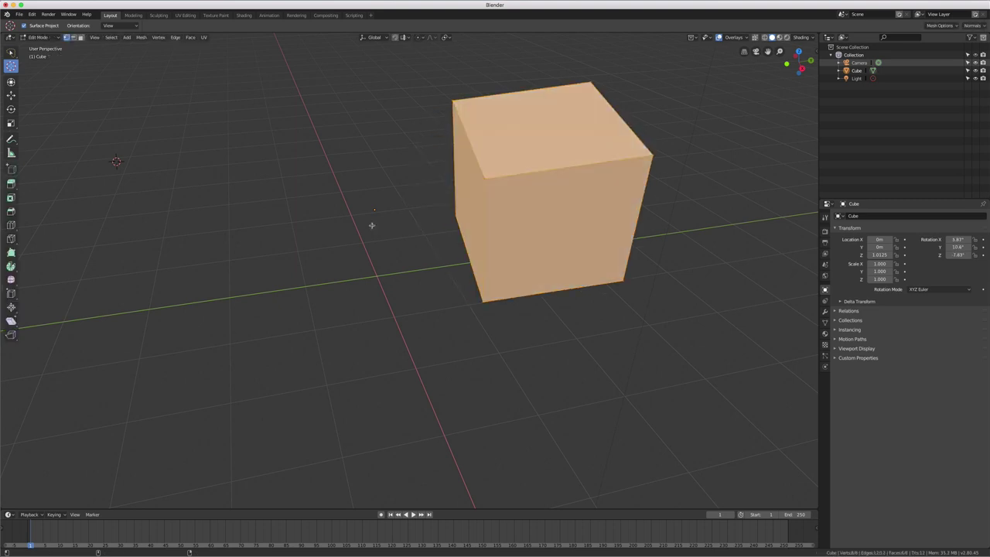
key("ctrl+z")
key("Tab")
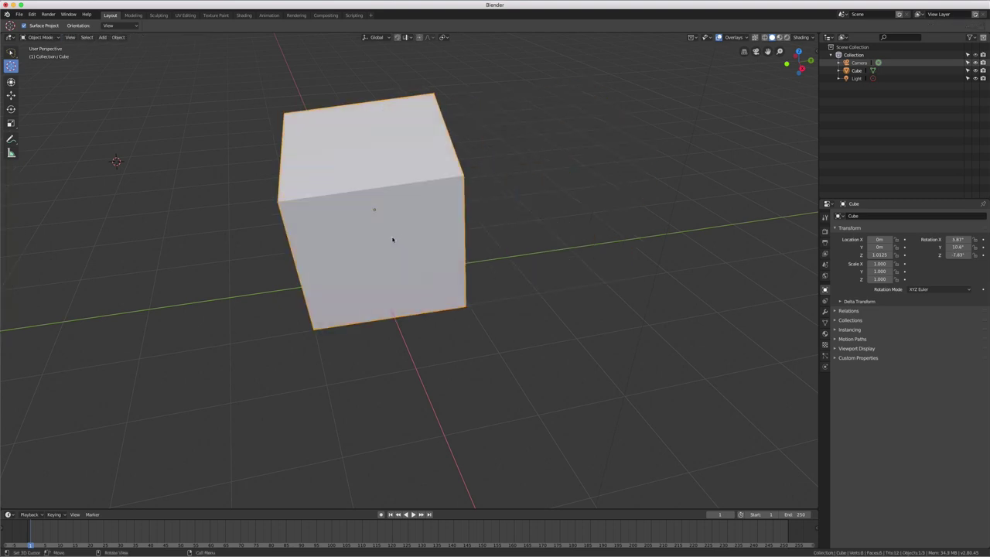
mouse_move(393, 239)
middle_mouse_down()
mouse_move(549, 207)
mouse_move(498, 237)
middle_mouse_up()
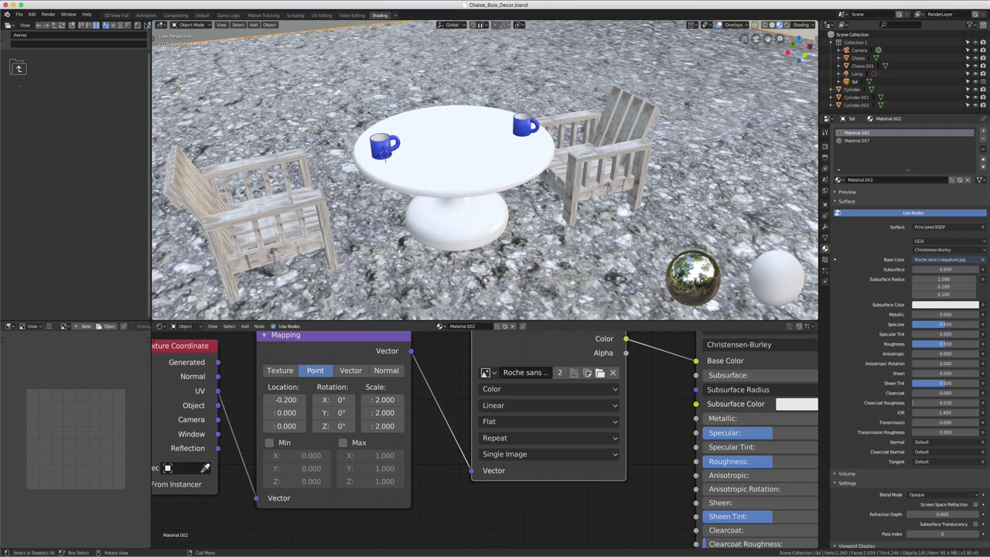
Step: Switch to the Default workspace, view the table closely and select the right mug, Cylinder.002
left_click(203, 16)
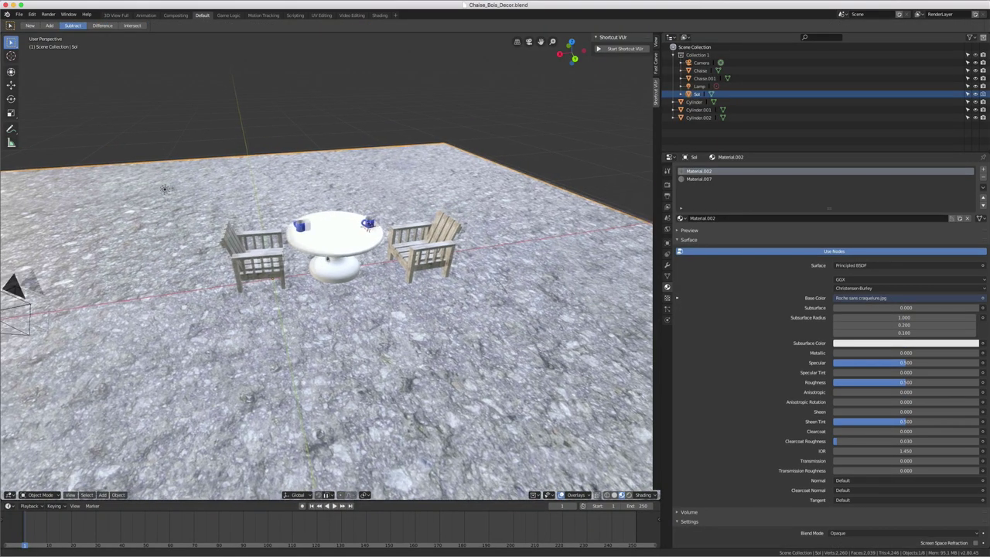
middle_click_drag(464, 232, 541, 192)
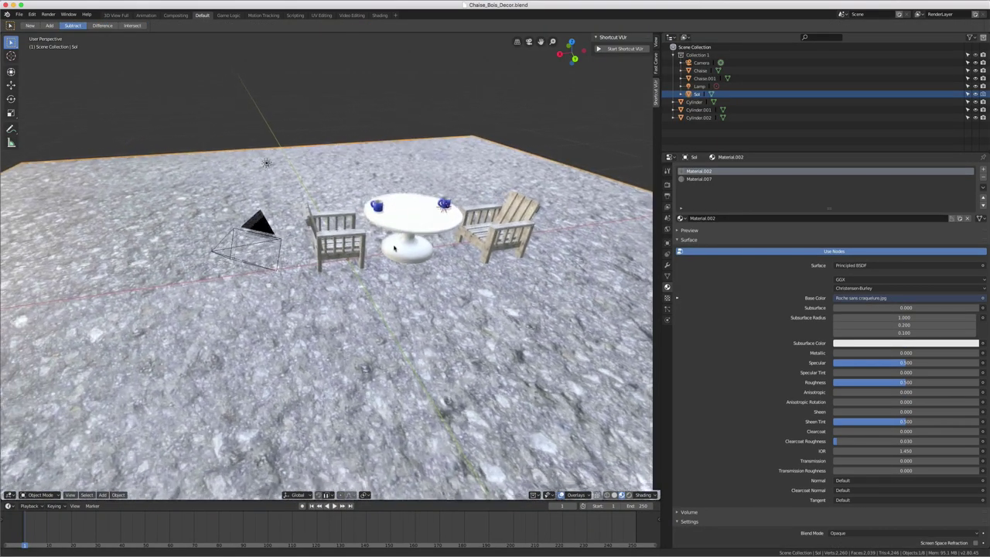
scroll(541, 191, "up", 5)
scroll(541, 191, "down", 5)
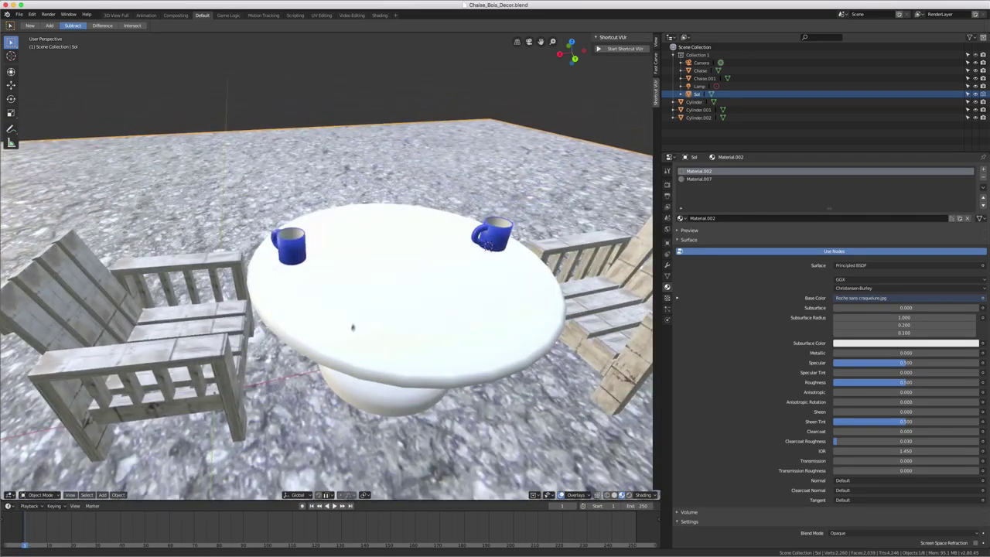
mouse_move(353, 327)
middle_mouse_down()
mouse_move(397, 283)
mouse_move(418, 283)
mouse_move(409, 281)
mouse_move(400, 314)
mouse_move(405, 289)
middle_mouse_up()
scroll(403, 270, "up", 2)
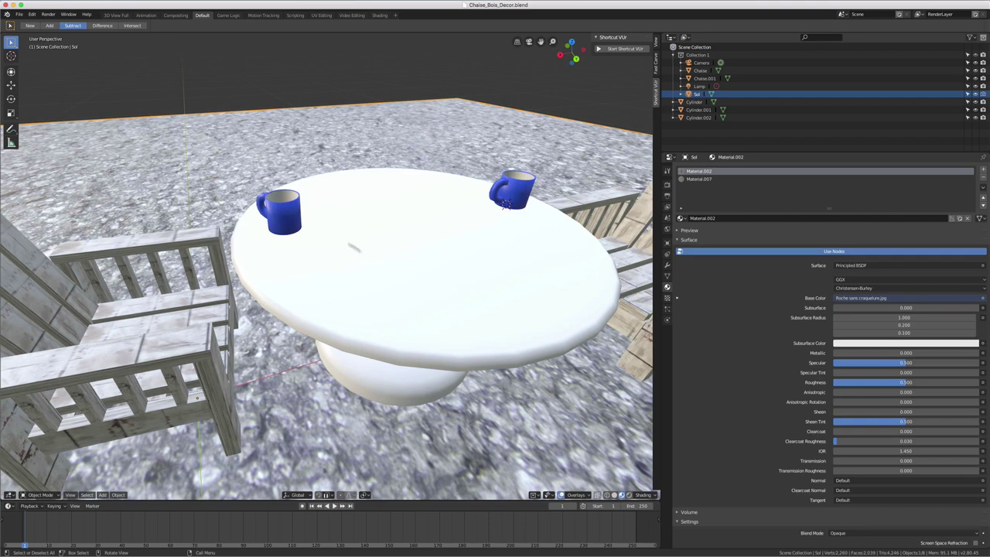
mouse_move(345, 313)
middle_mouse_down()
mouse_move(354, 295)
mouse_move(354, 331)
middle_mouse_up()
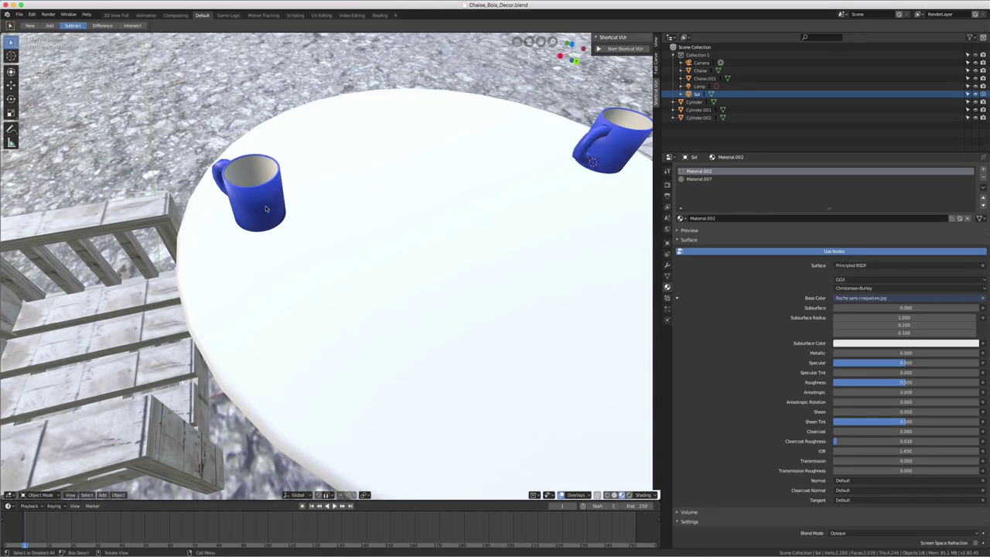
left_click(267, 209)
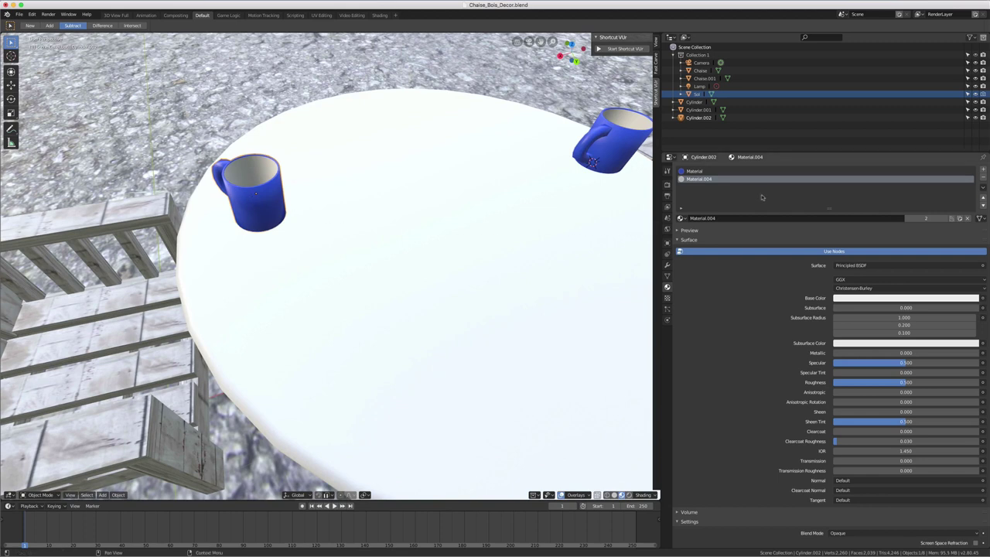
Step: Select the mug's blue material slot and enter Edit Mode on the mug
left_click(694, 172)
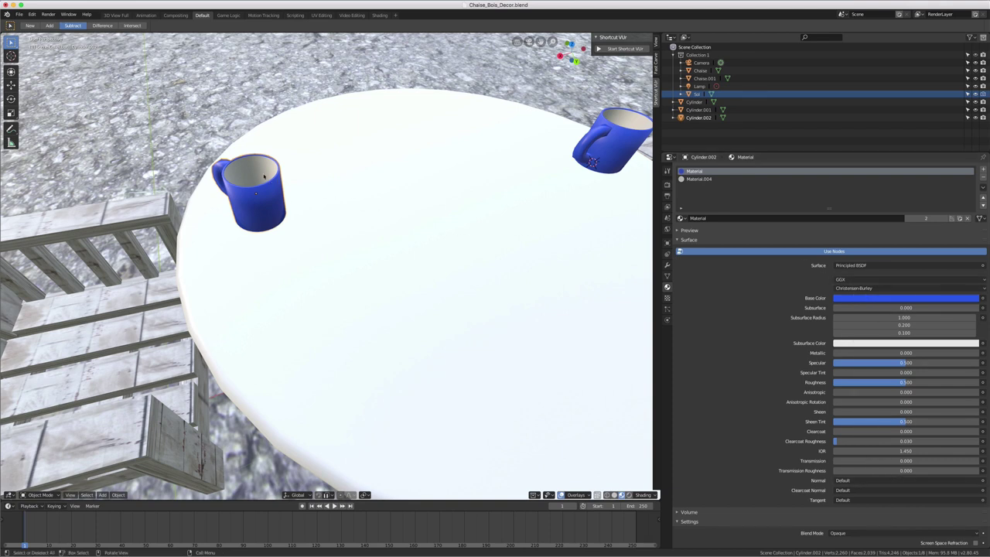
key("Tab")
middle_click_drag(250, 167, 253, 188)
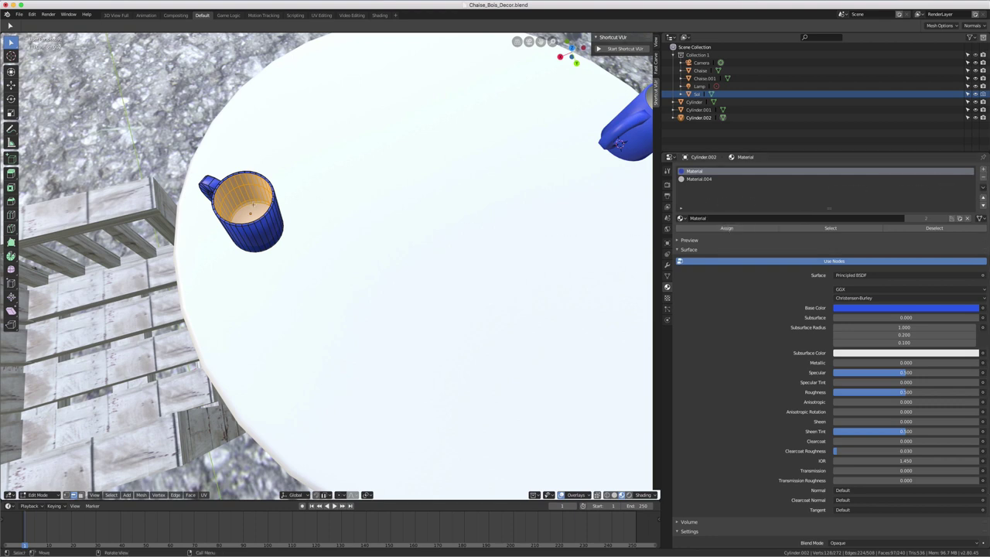
middle_click_drag(249, 214, 259, 248)
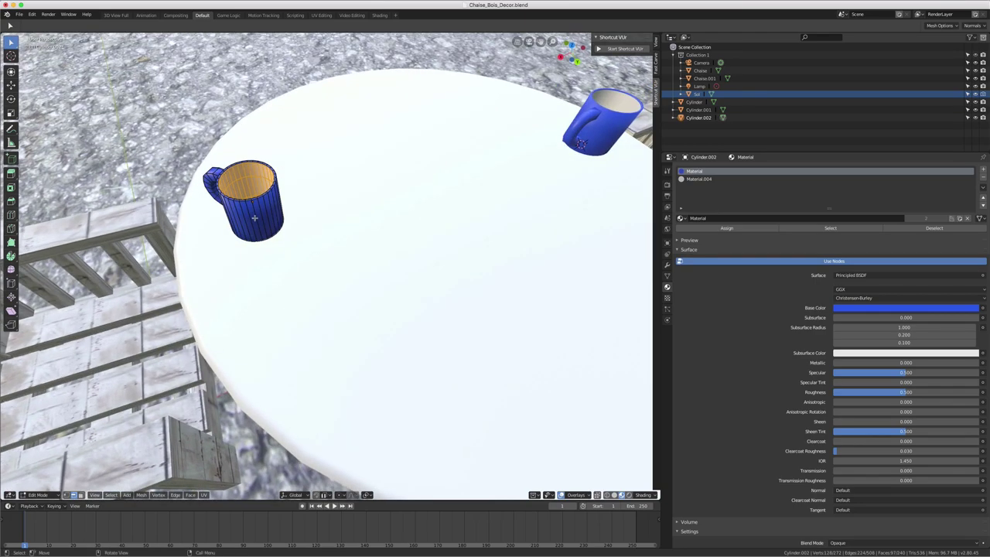
Step: Return to Object Mode and zoom out to show the table, mugs and chairs
key("Tab")
scroll(259, 248, "down", 2)
scroll(305, 243, "down", 2)
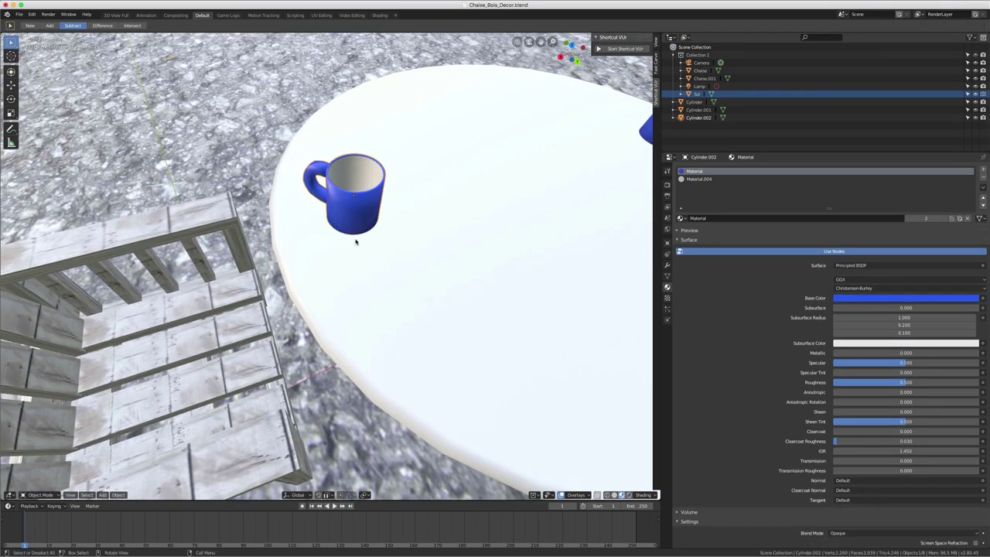
scroll(356, 239, "down", 3)
scroll(409, 214, "down", 2)
middle_click_drag(410, 214, 388, 216, "shift")
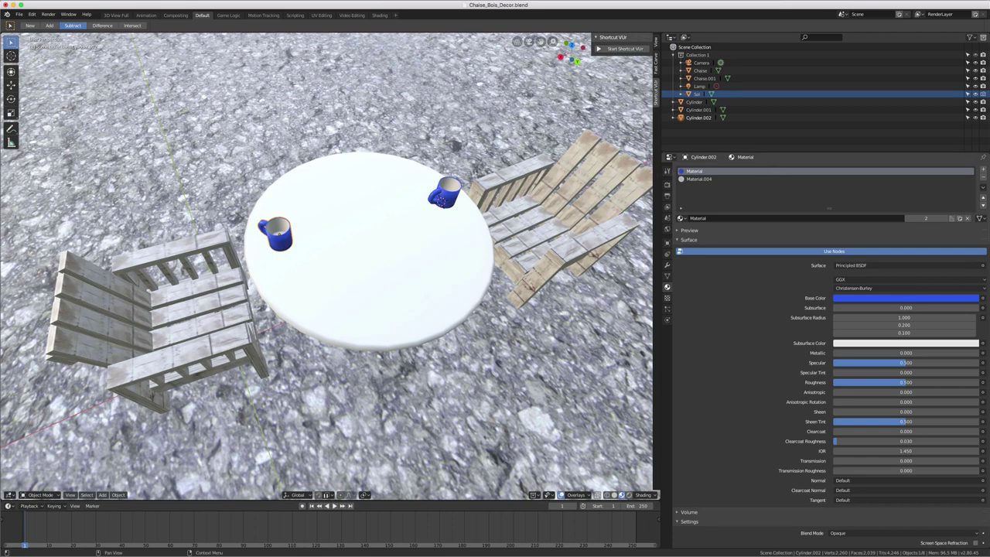
Step: Select the floor object Sol and set the viewport shading to Solid
left_click(431, 338)
middle_click_drag(431, 338, 418, 256)
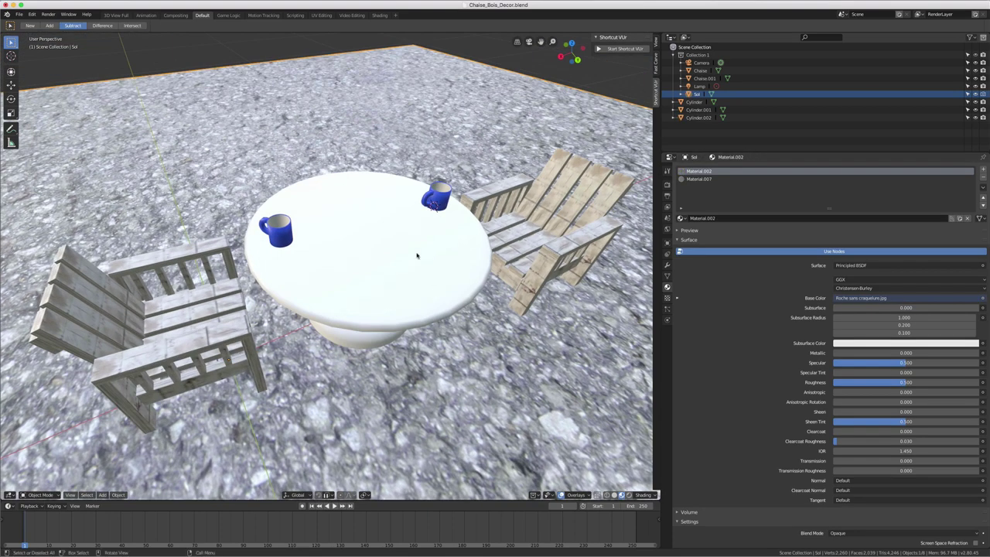
key("z")
left_click(480, 257)
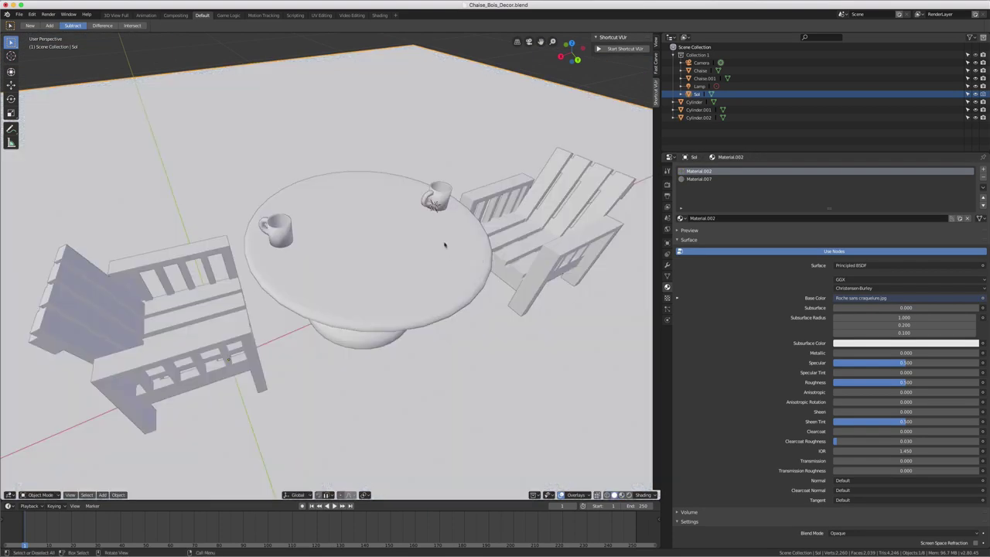
scroll(447, 242, "down", 4)
scroll(443, 239, "up", 2)
middle_click_drag(443, 240, 460, 232)
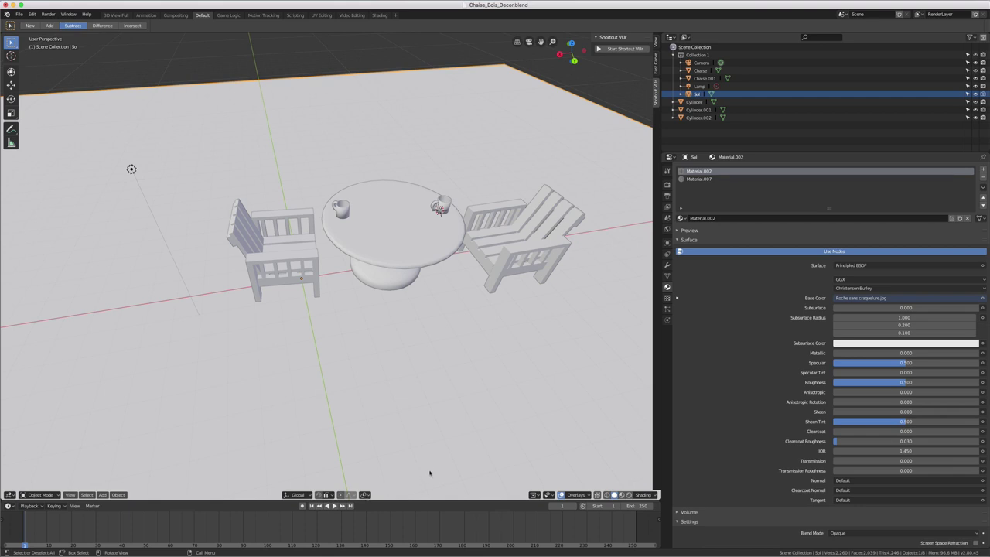
Step: Set the Pivot Point to Active Element
scroll(372, 378, "down", 2)
scroll(356, 376, "down", 1)
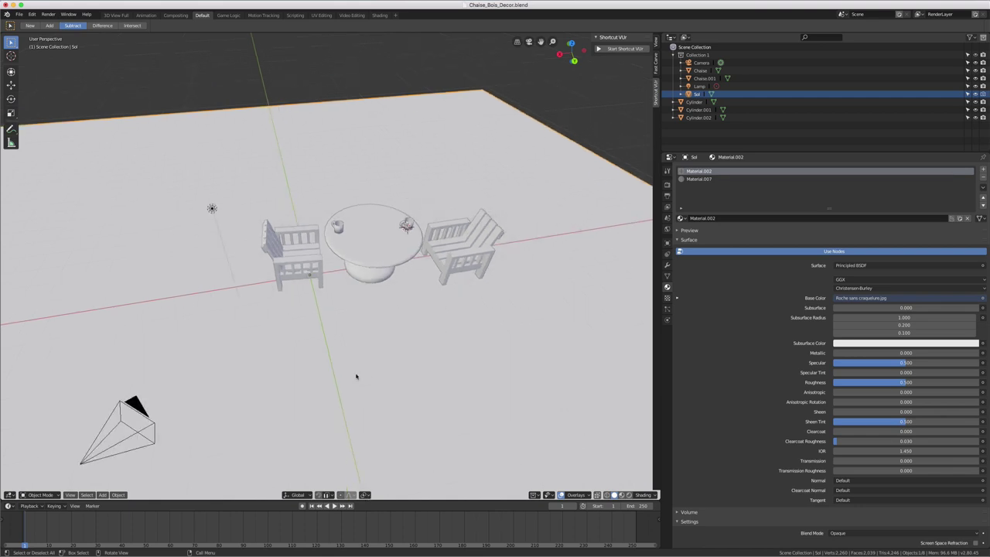
scroll(356, 376, "up", 1)
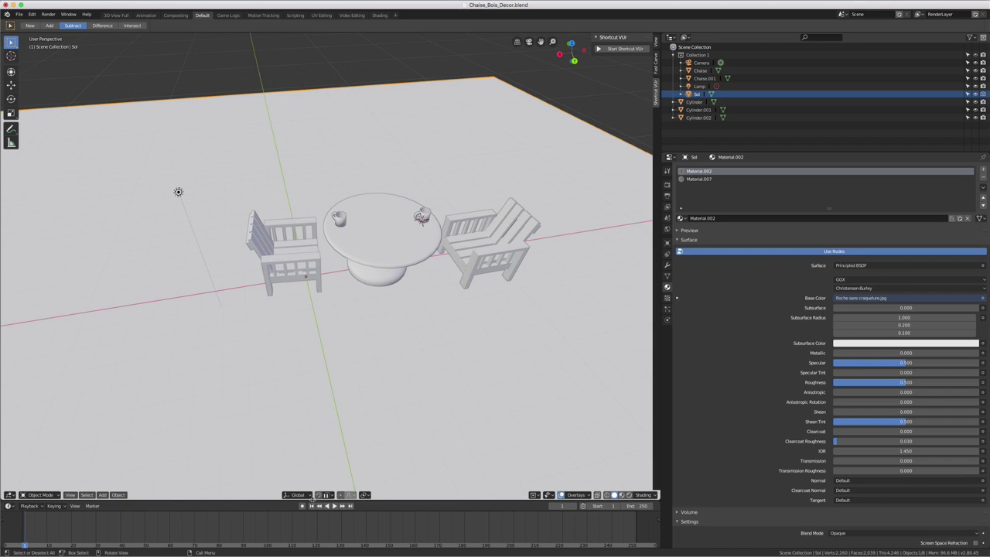
left_click(364, 495)
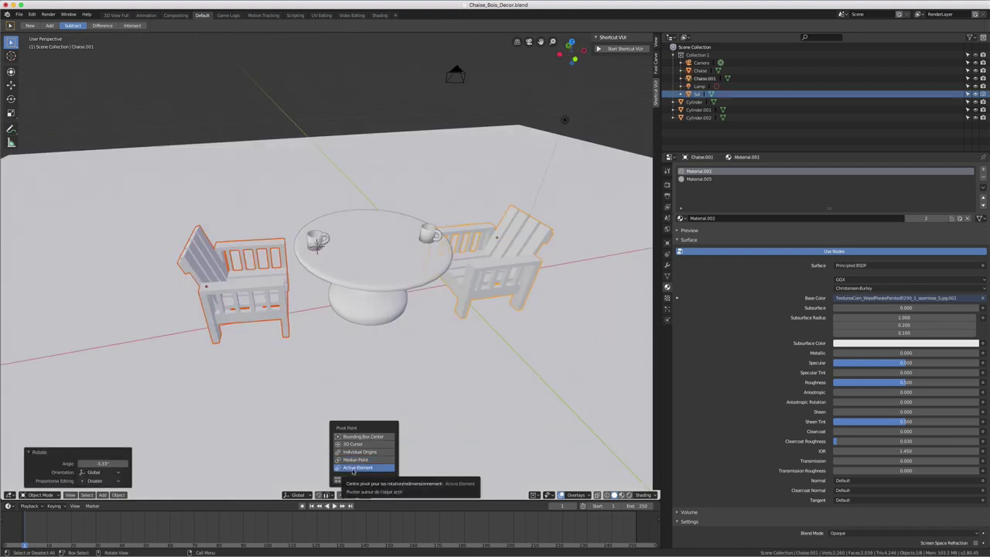
left_click(352, 468)
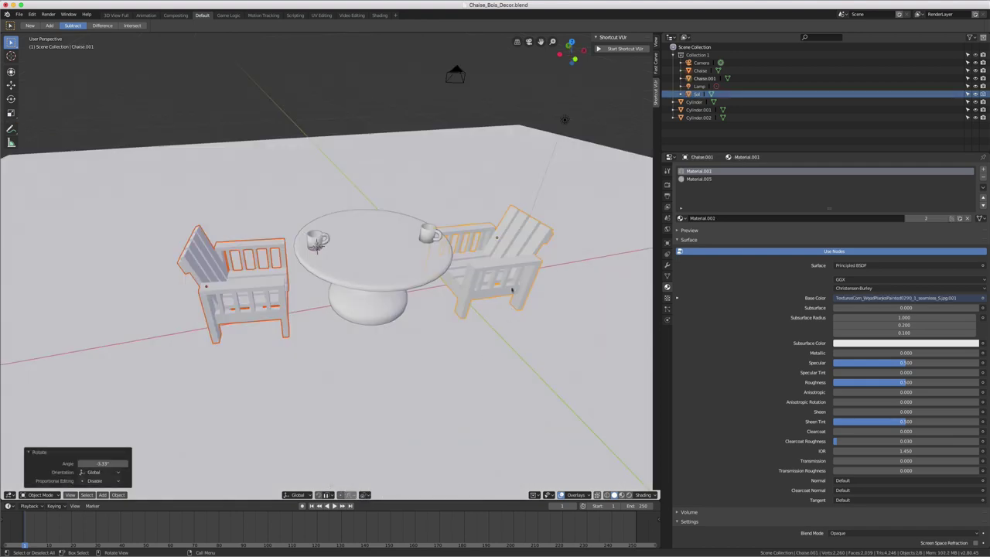
Step: Select only the right chair and rotate it in top view
left_click(486, 284)
left_click(501, 269)
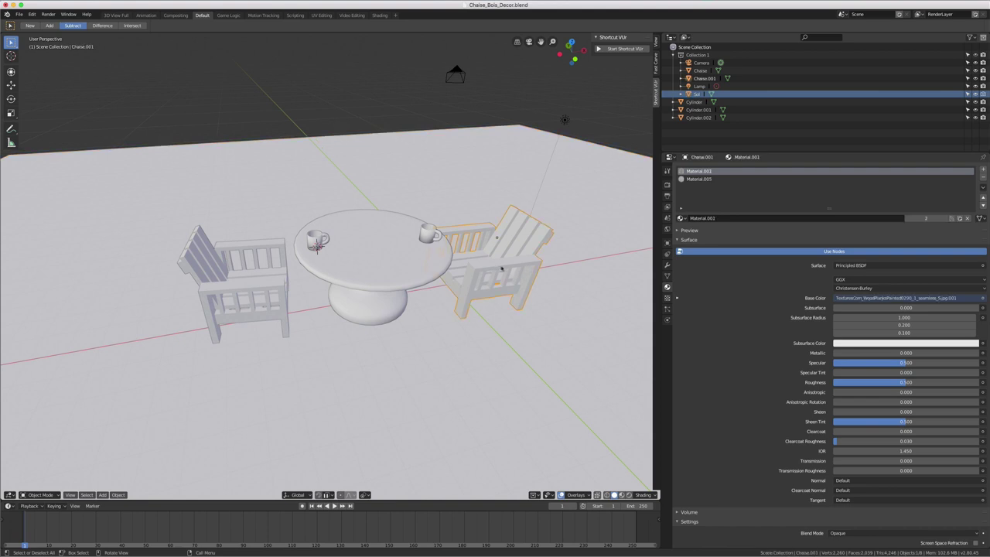
middle_click_drag(502, 269, 515, 268)
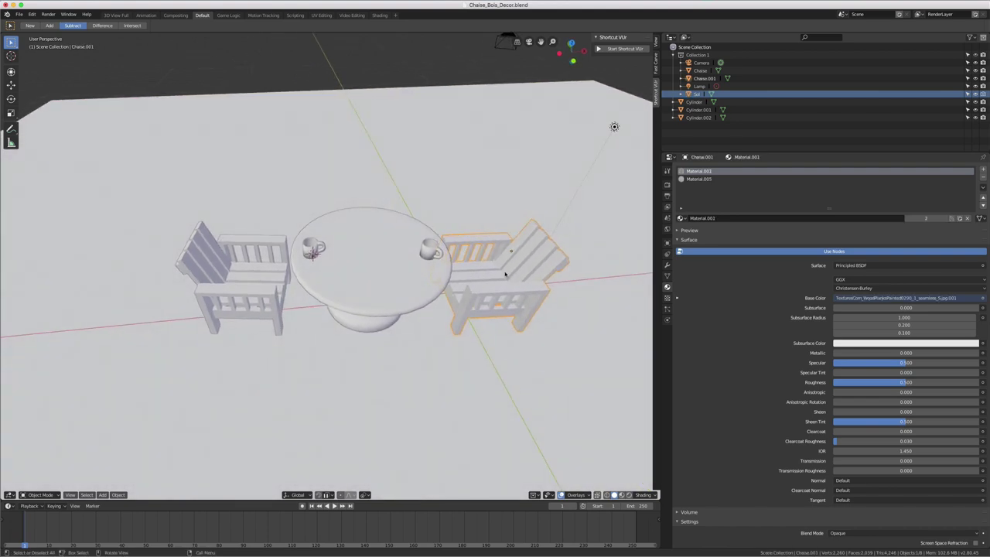
key("KP_7")
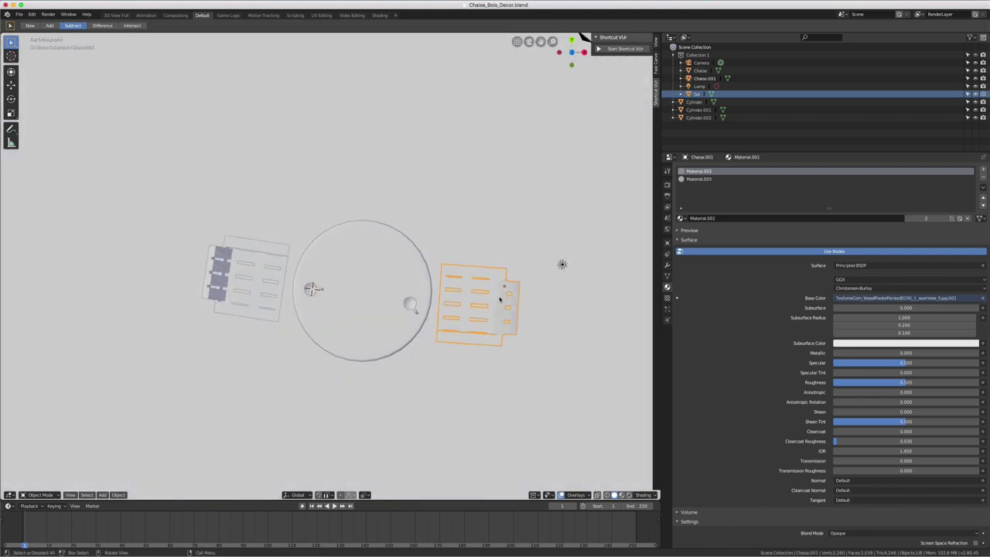
key("r")
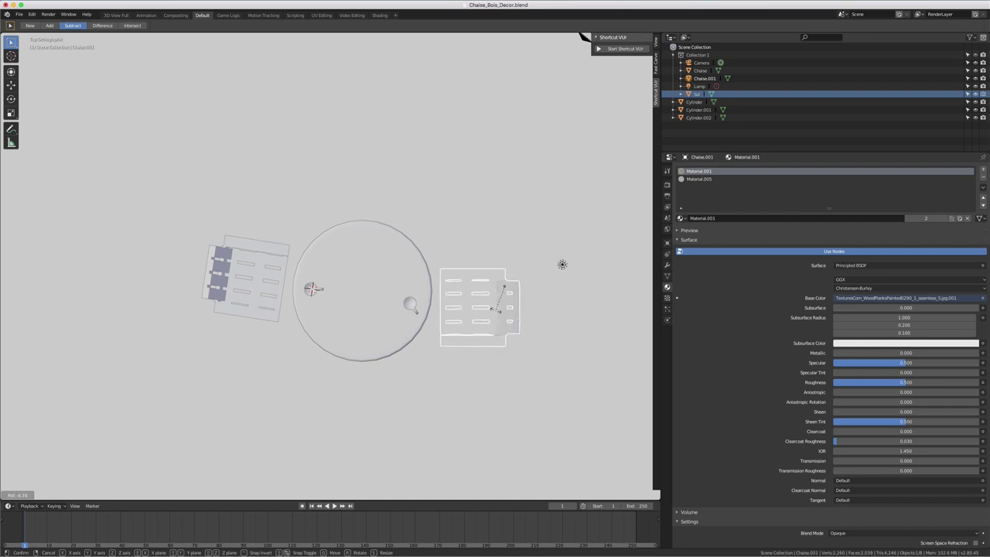
left_click(501, 288)
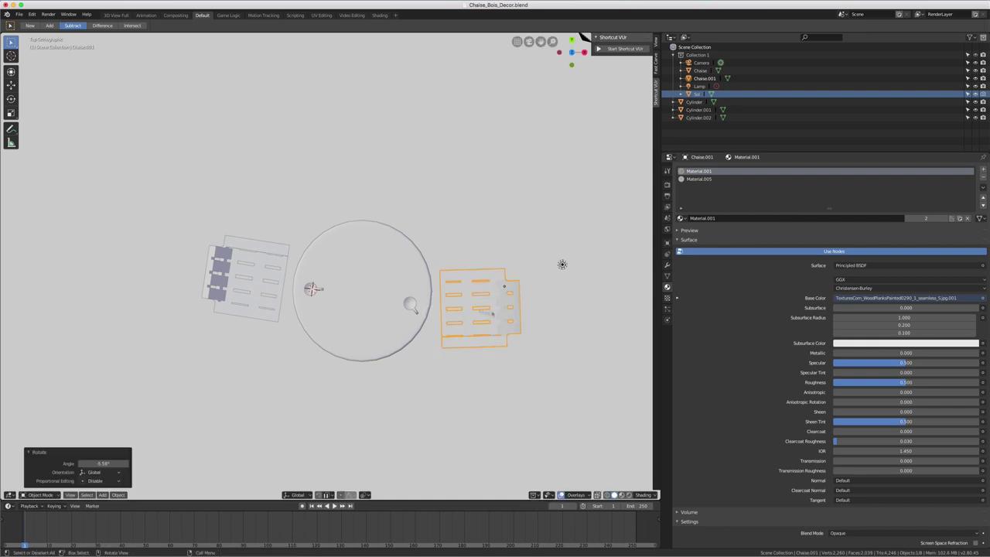
Step: Add the left chair and rotate both chairs together by -0.422°
left_click(263, 289, "shift")
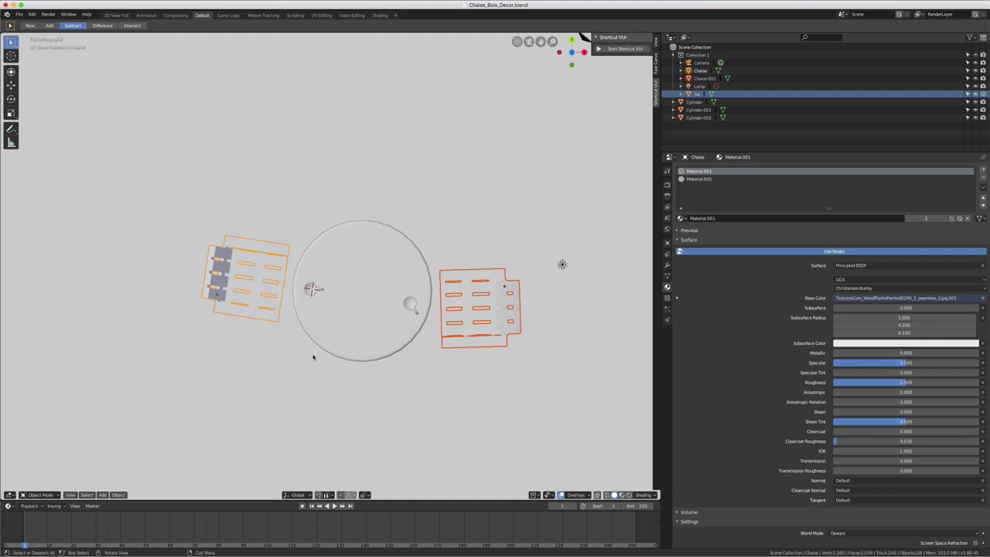
mouse_move(313, 356)
middle_mouse_down()
mouse_move(317, 332)
mouse_move(408, 328)
middle_mouse_up()
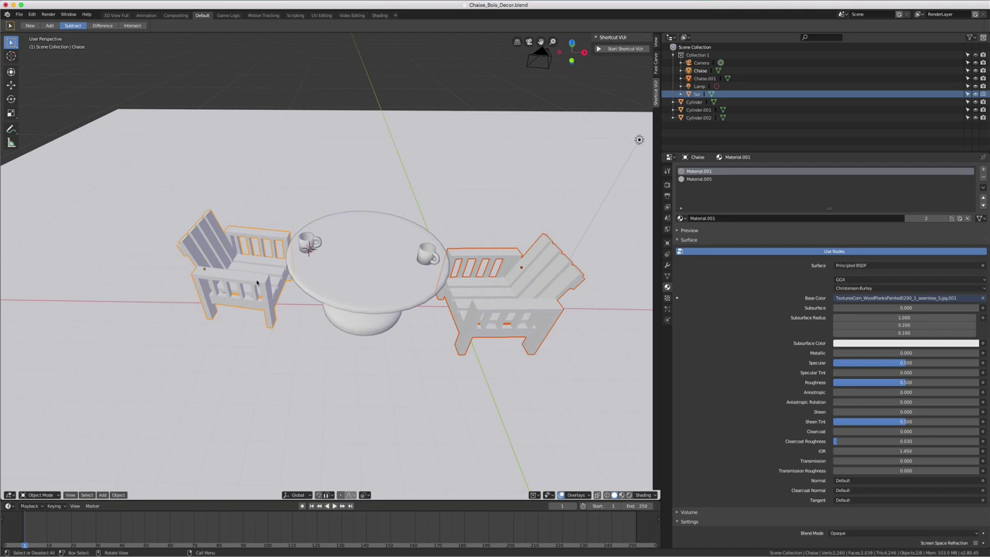
key("KP_7")
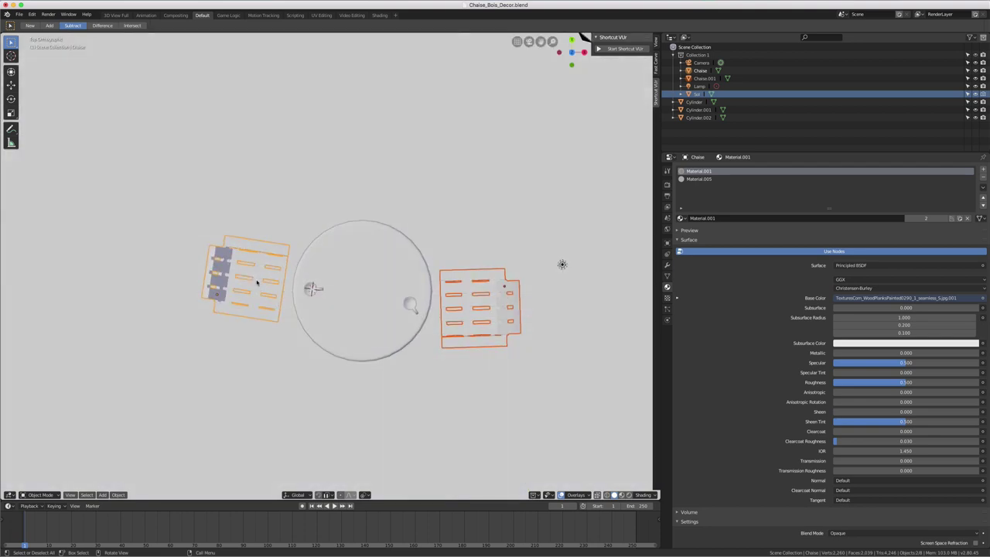
key("r")
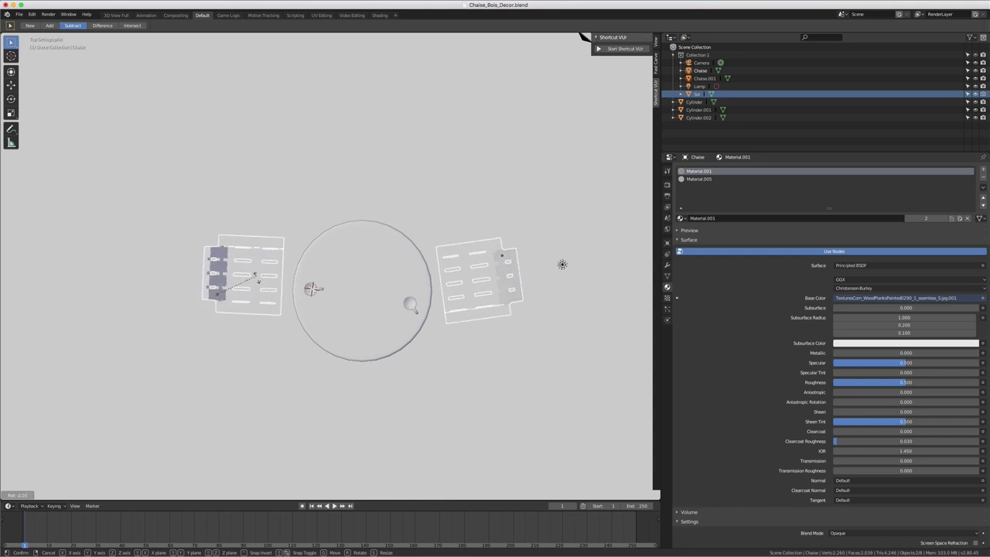
left_click(259, 279)
middle_click_drag(259, 280, 215, 297)
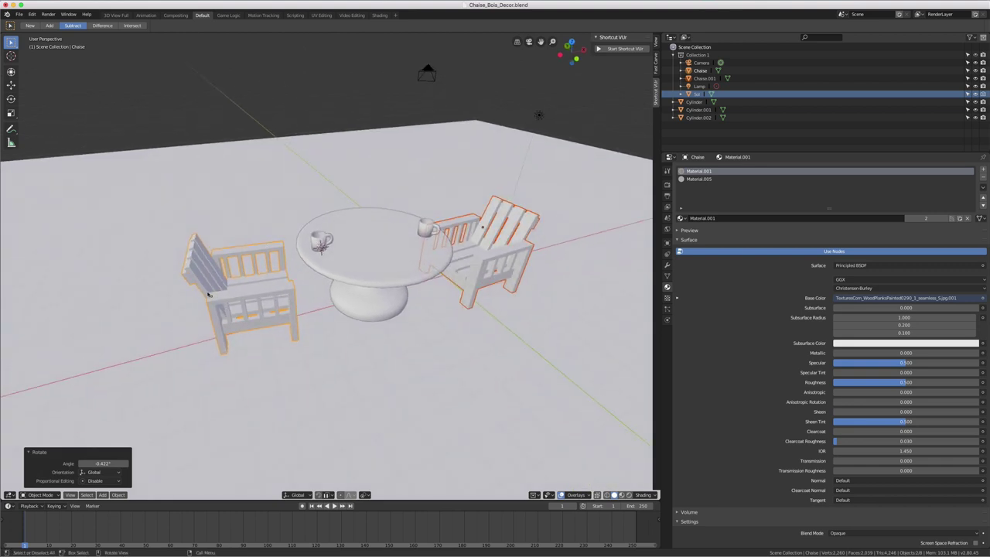
Step: Deselect the table top Cylinder.001 and set the Pivot Point back to Median Point
left_click(357, 274)
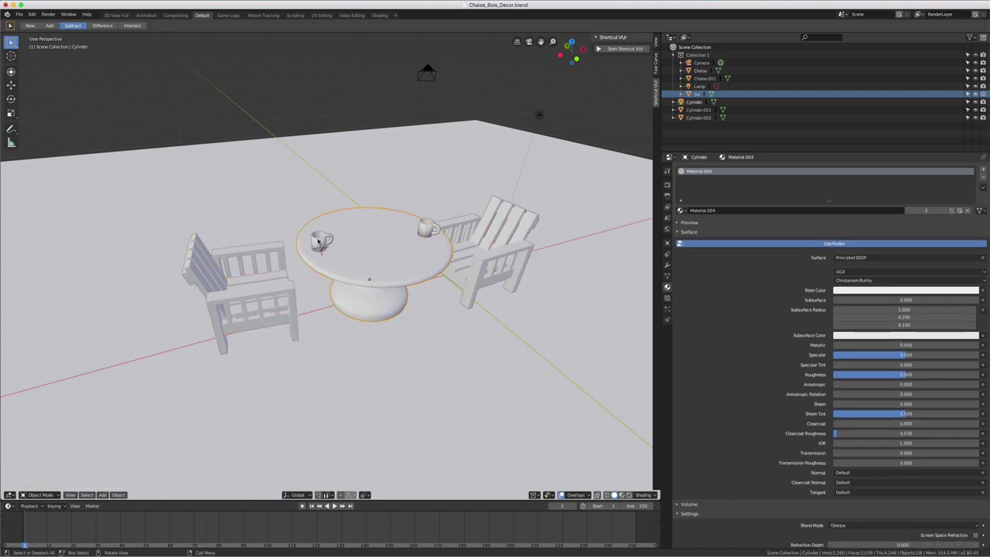
left_click(368, 276)
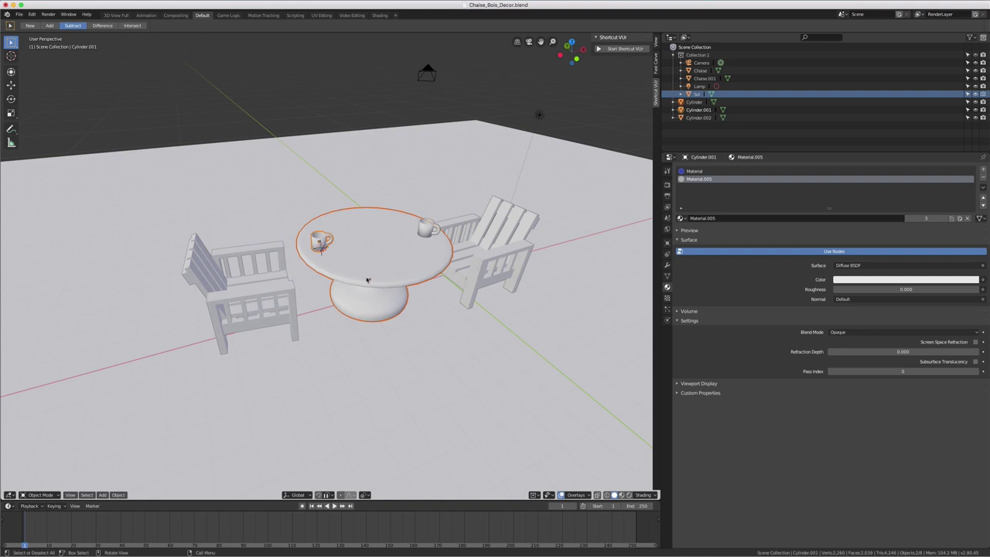
key("alt+a")
left_click(364, 495)
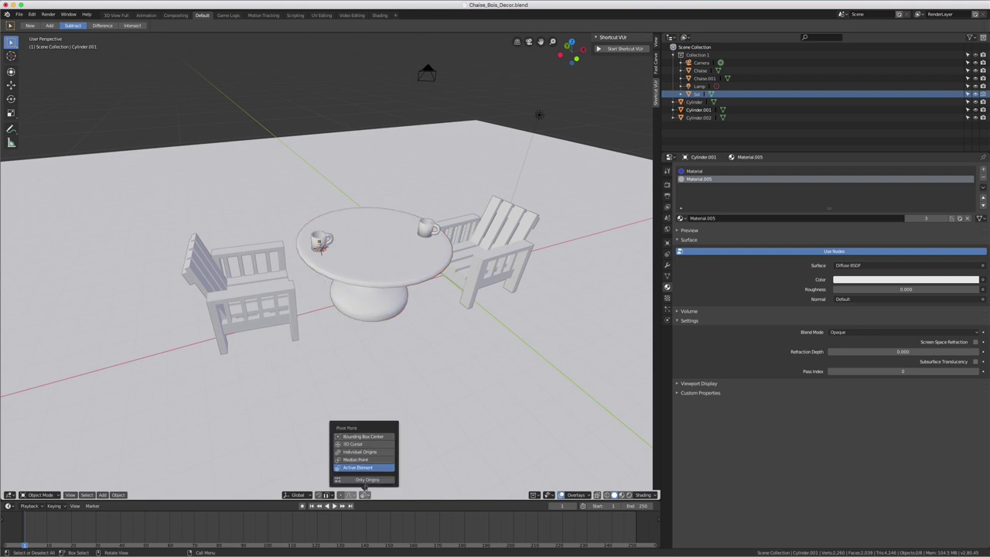
left_click(364, 460)
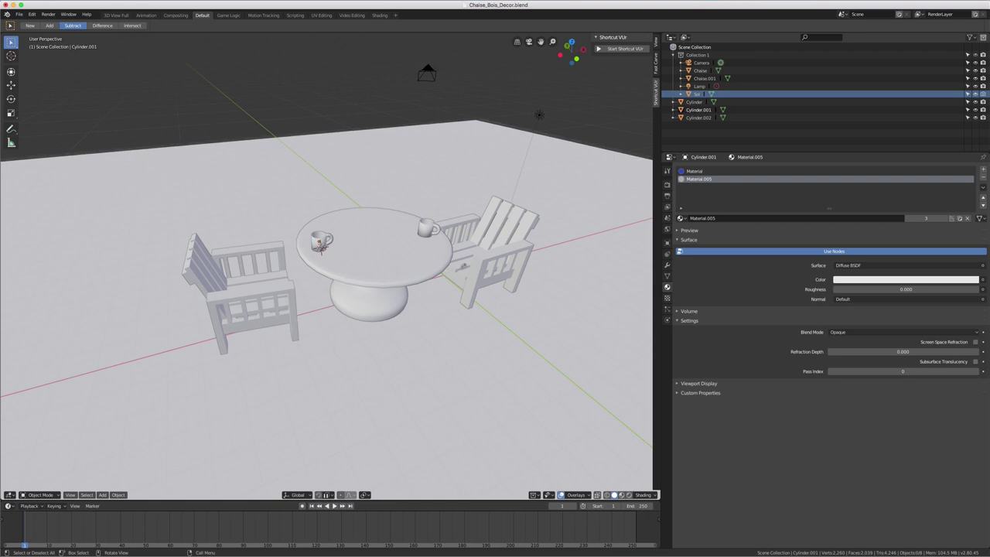
Step: Rotate the right chair Chaise.001 in top view, then add the left chair to the selection
middle_click_drag(438, 293, 450, 265)
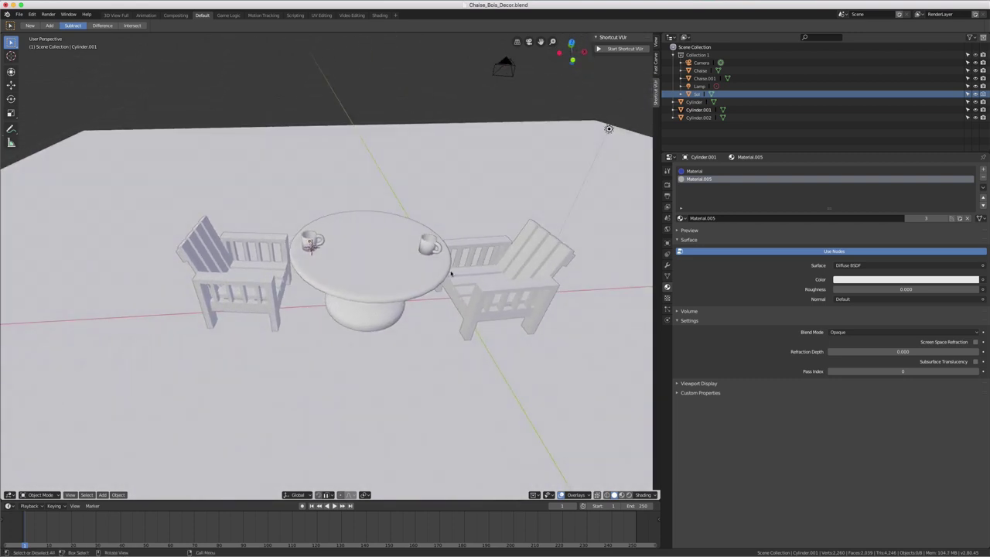
key("KP_7")
left_click(462, 286)
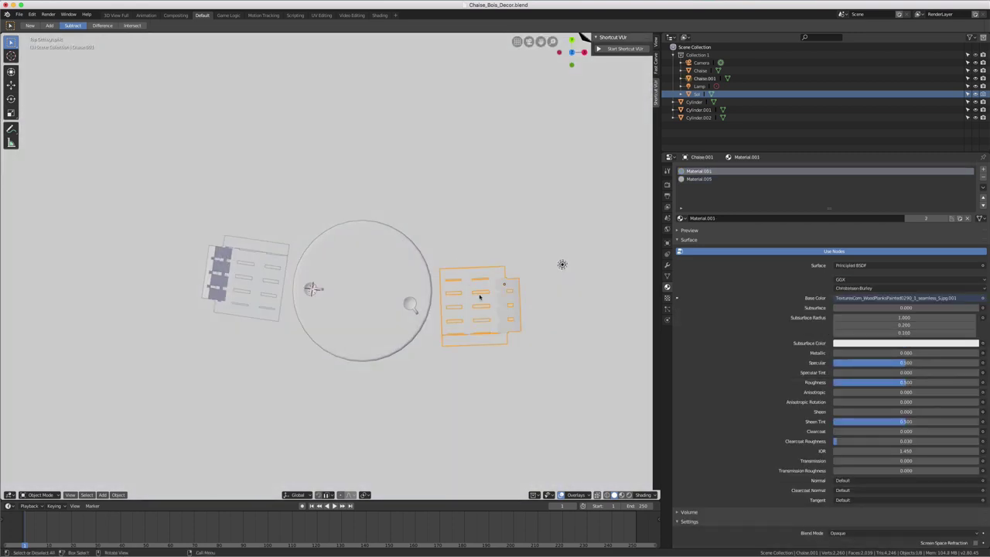
key("r")
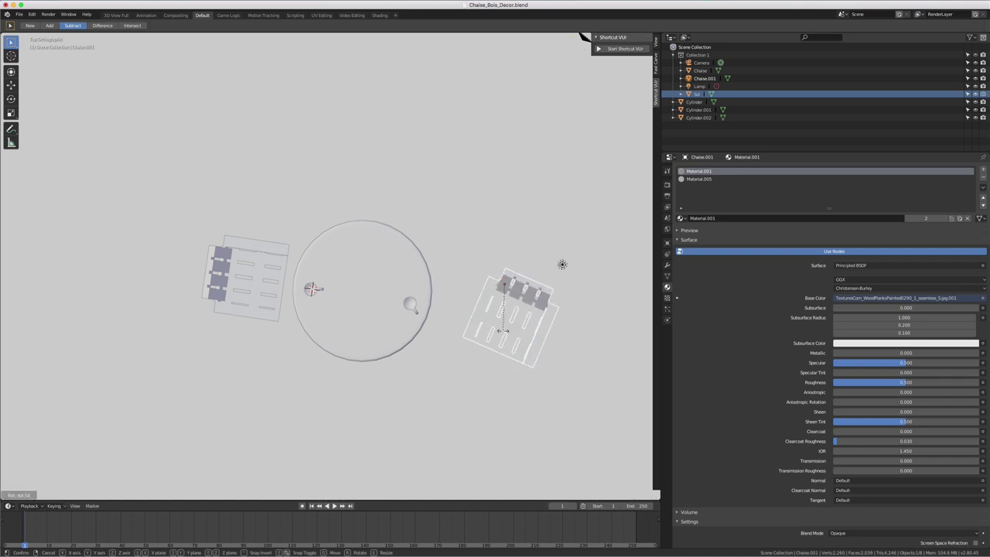
left_click(461, 300)
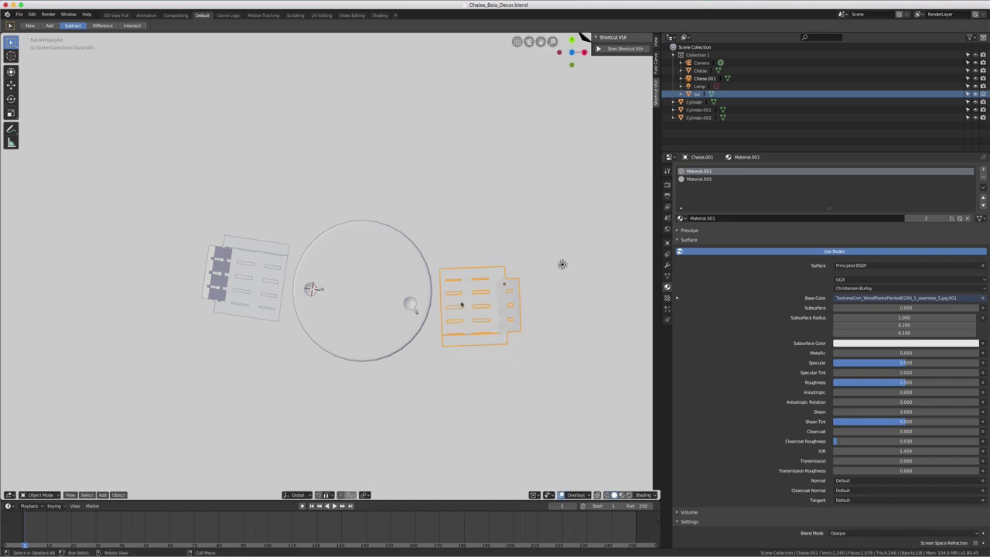
left_click(270, 291, "shift")
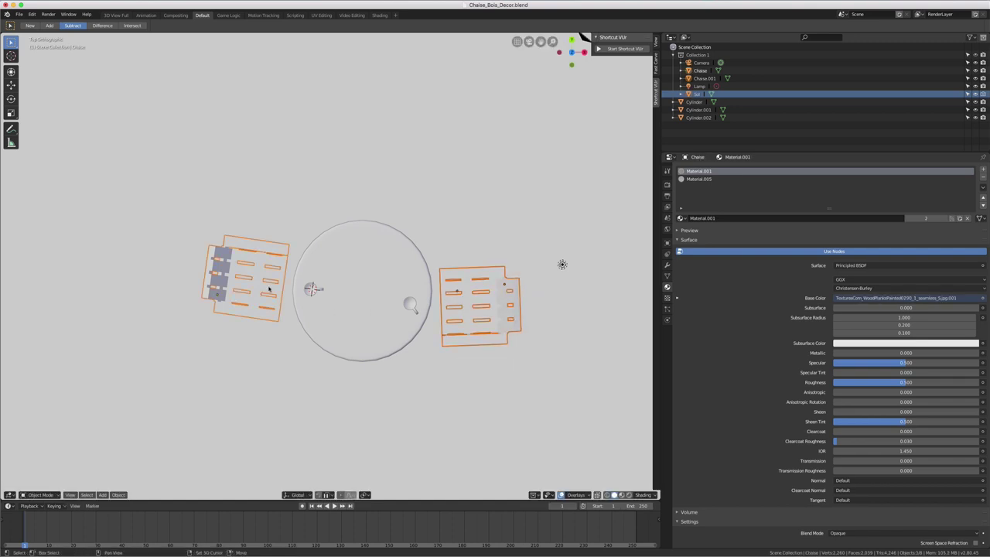
mouse_move(409, 304)
middle_mouse_down()
mouse_move(419, 277)
mouse_move(395, 290)
middle_mouse_up()
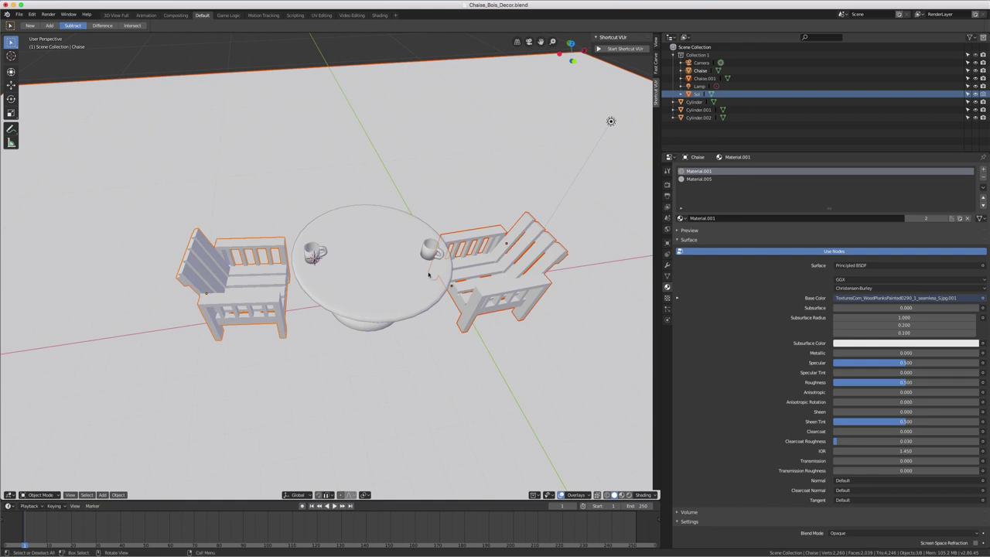
Step: In top view, swing the two chairs partly around the round table, then duplicate both chairs
key("KP_7")
key("r")
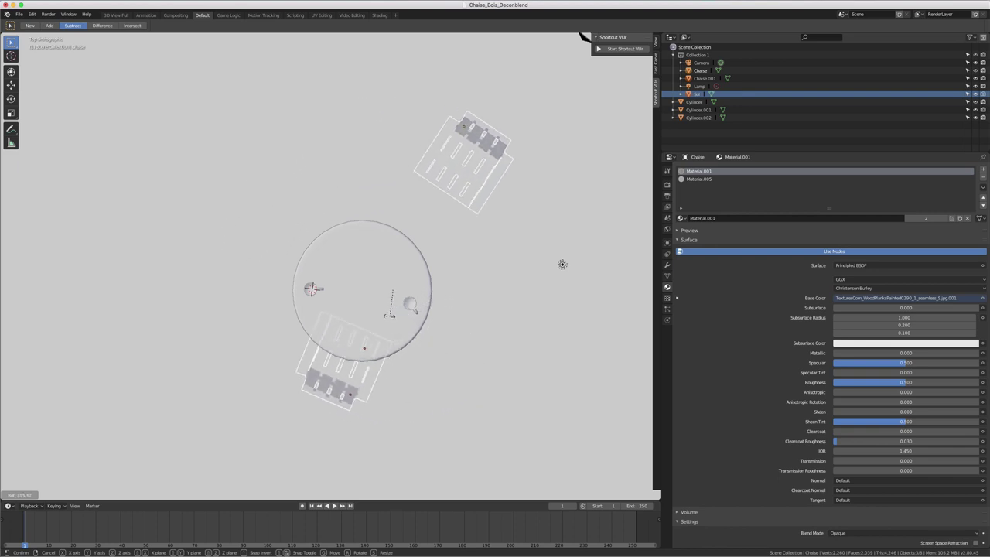
left_click(429, 280)
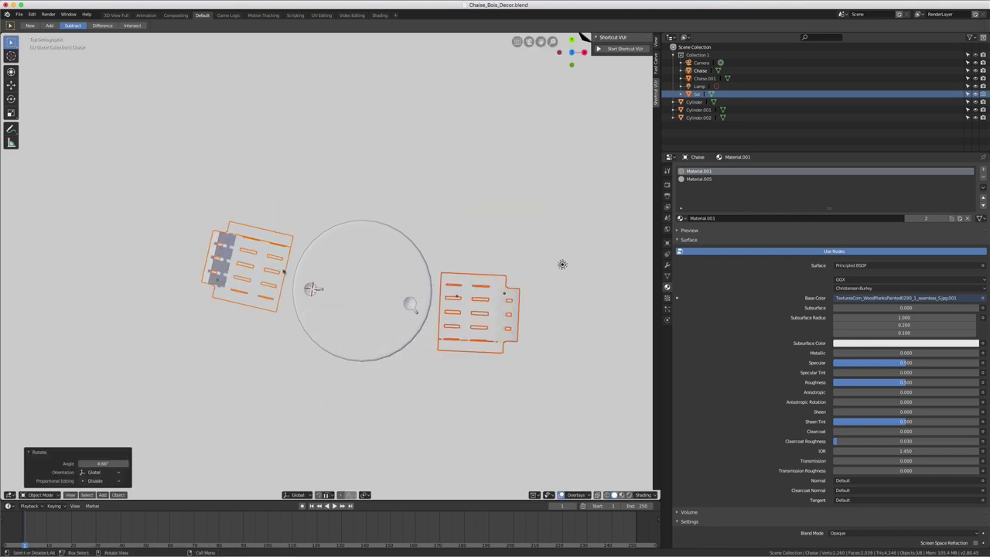
middle_click_drag(395, 315, 394, 292)
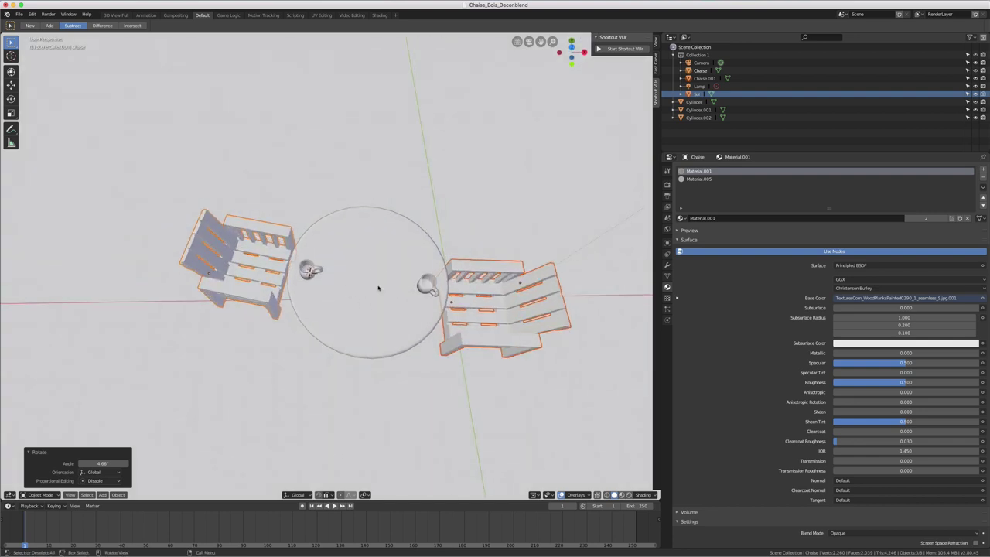
key("KP_7")
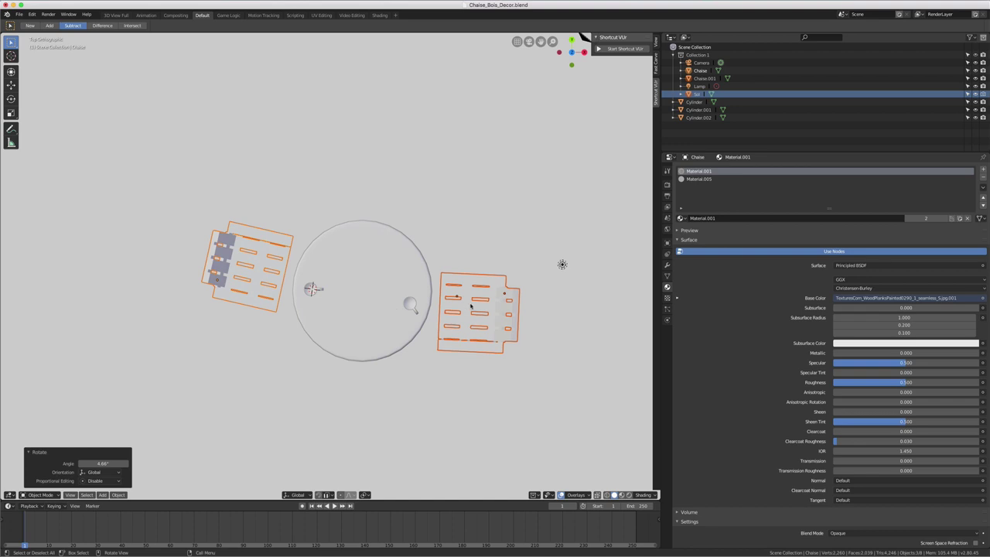
key("shift+d")
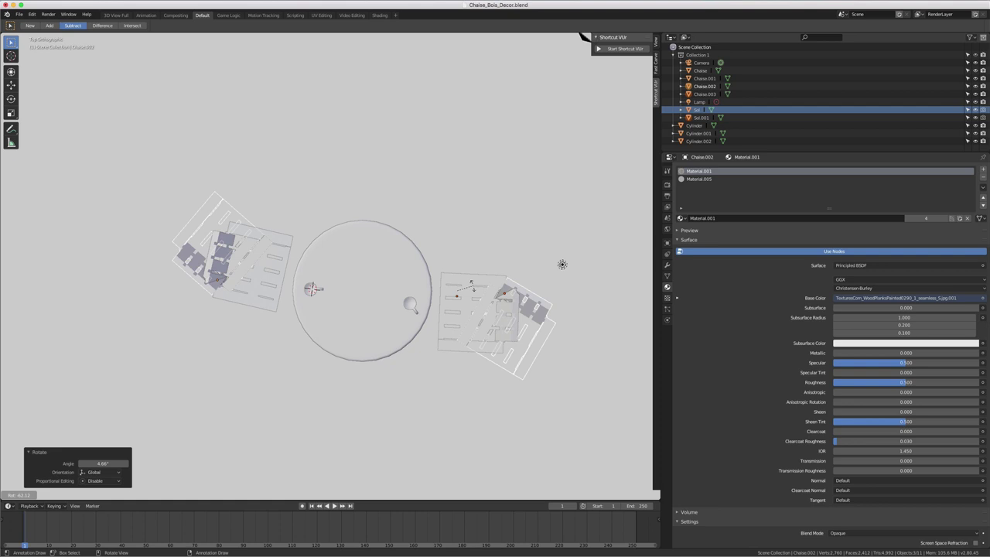
Step: Move the copied chairs up, rotate them and nudge them onto the table's top and bottom sides
left_click(470, 285)
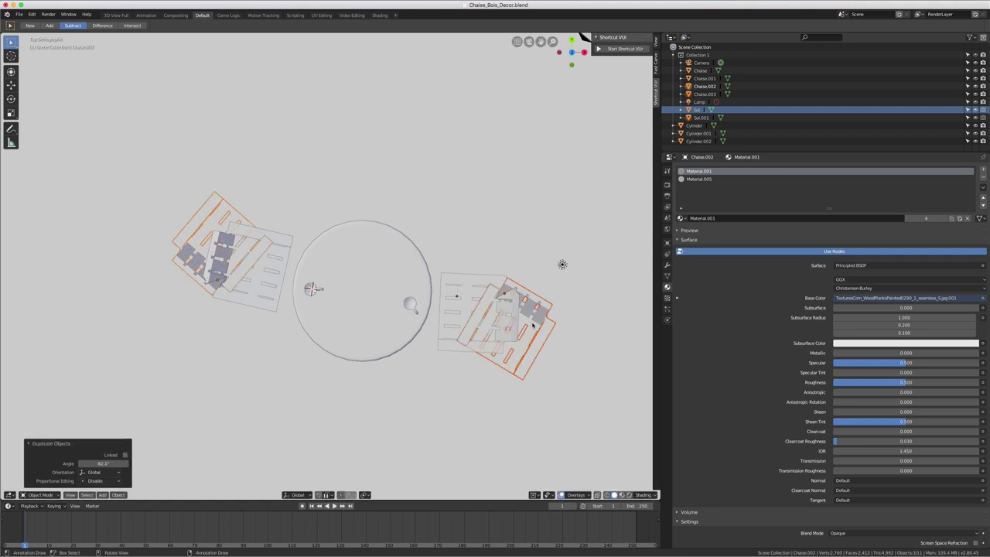
key("g")
left_click(534, 275)
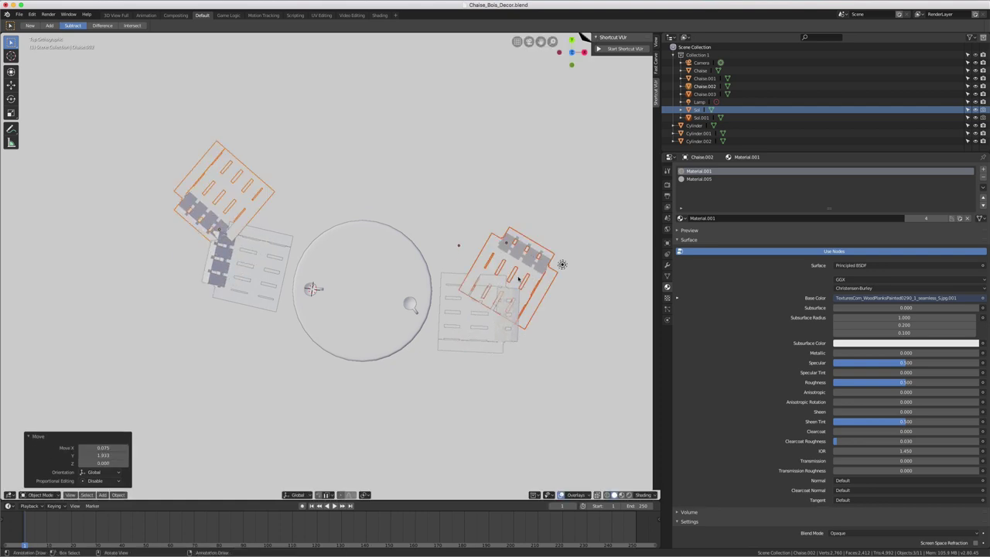
key("r")
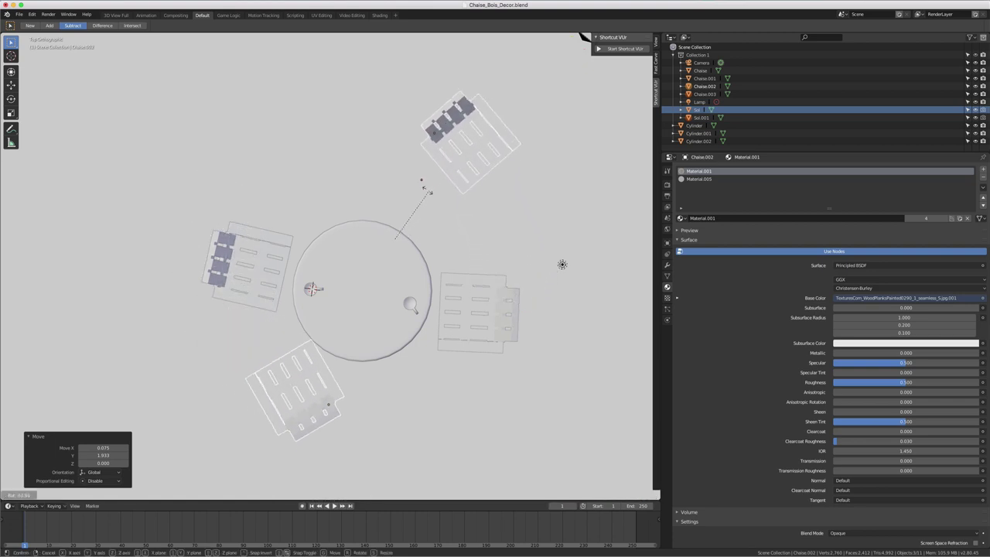
left_click(424, 187)
key("g")
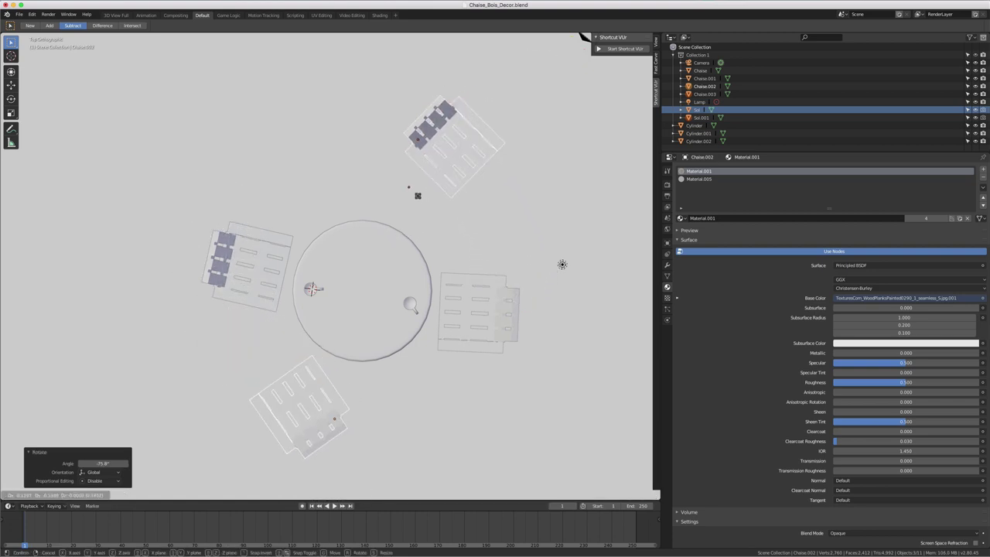
left_click(410, 210)
middle_click_drag(395, 334, 433, 255)
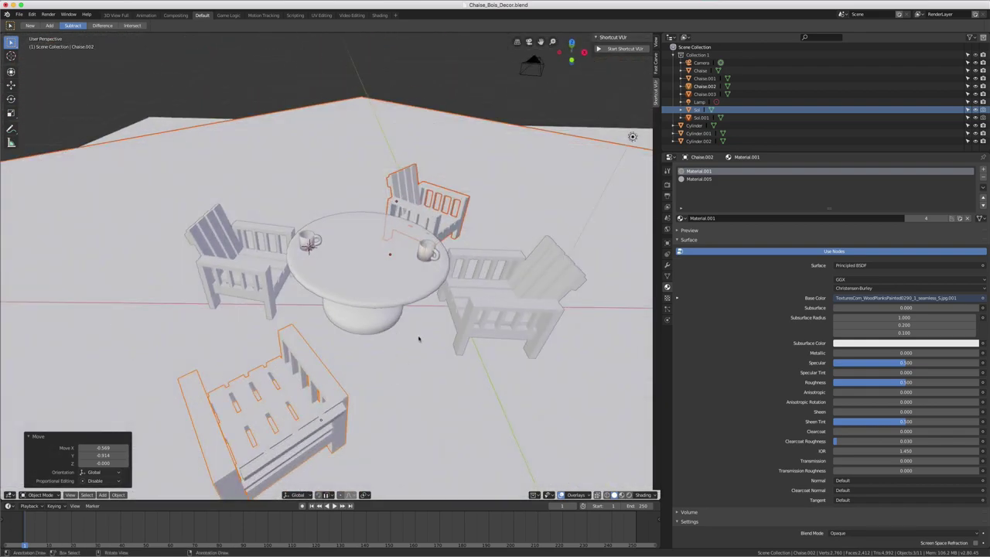
scroll(418, 338, "down", 5)
scroll(417, 334, "down", 4)
Step: Delete the overlapping duplicate floor plane Sol.001, keeping the original Sol
left_click(487, 278)
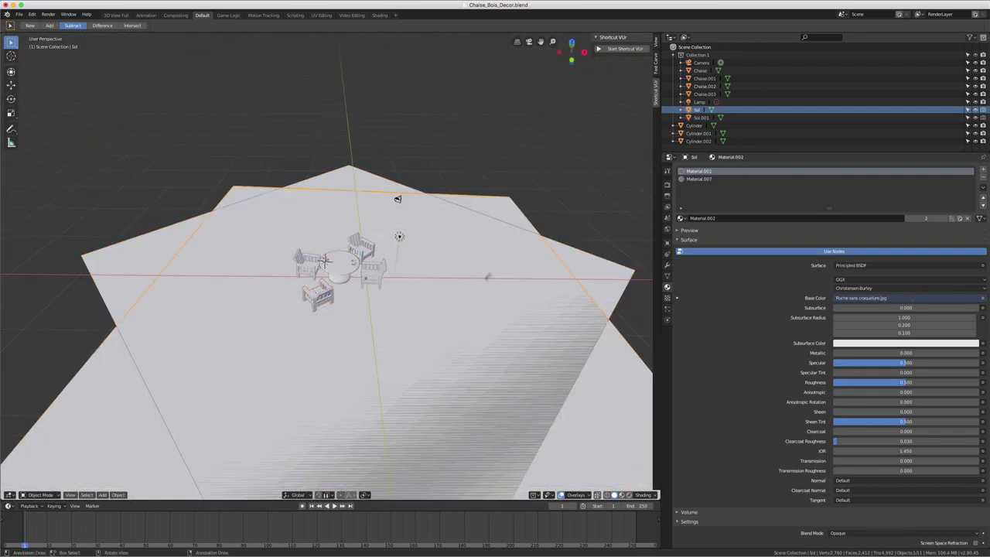
left_click(465, 231)
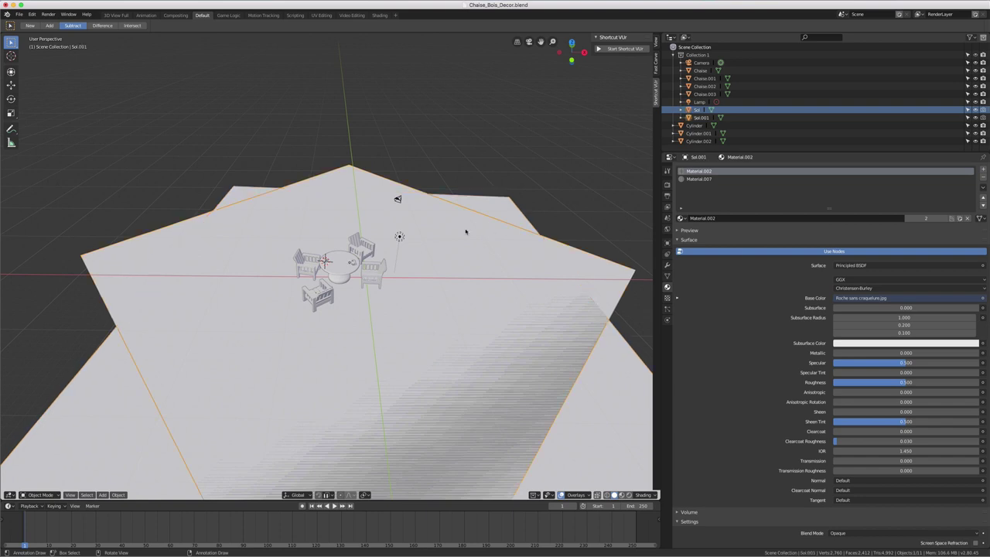
key("x")
left_click(467, 232)
scroll(405, 282, "up", 3)
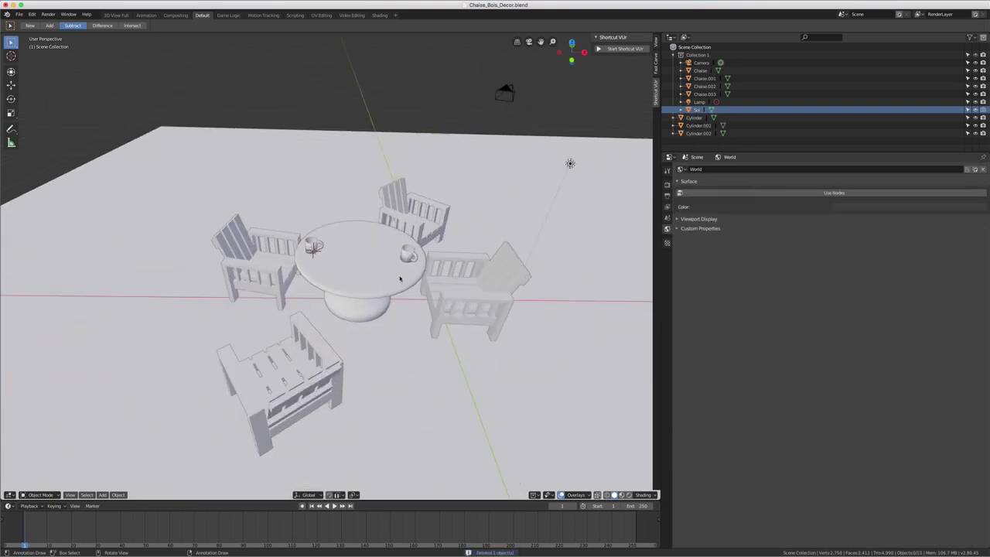
scroll(406, 266, "up", 3)
scroll(401, 242, "down", 2)
Step: In top view, select the top, left, bottom and right chairs together, leaving the floor unselected
key("KP_7")
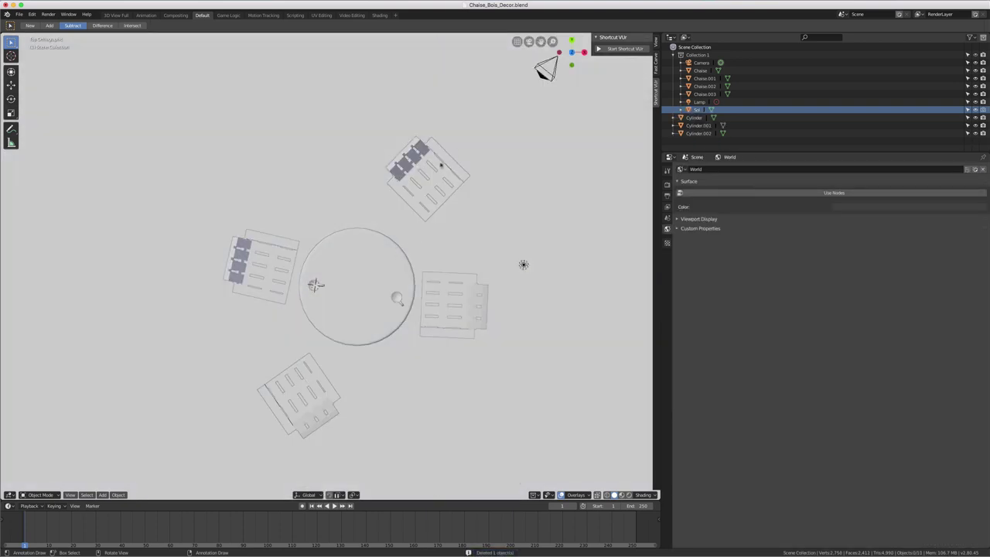
left_click(431, 167)
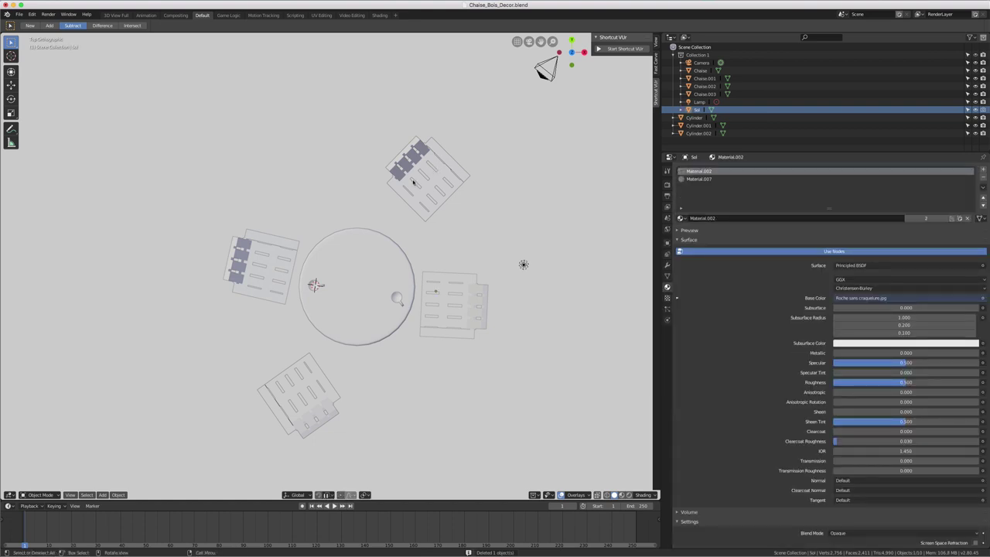
left_click(413, 182)
left_click(275, 242, "shift")
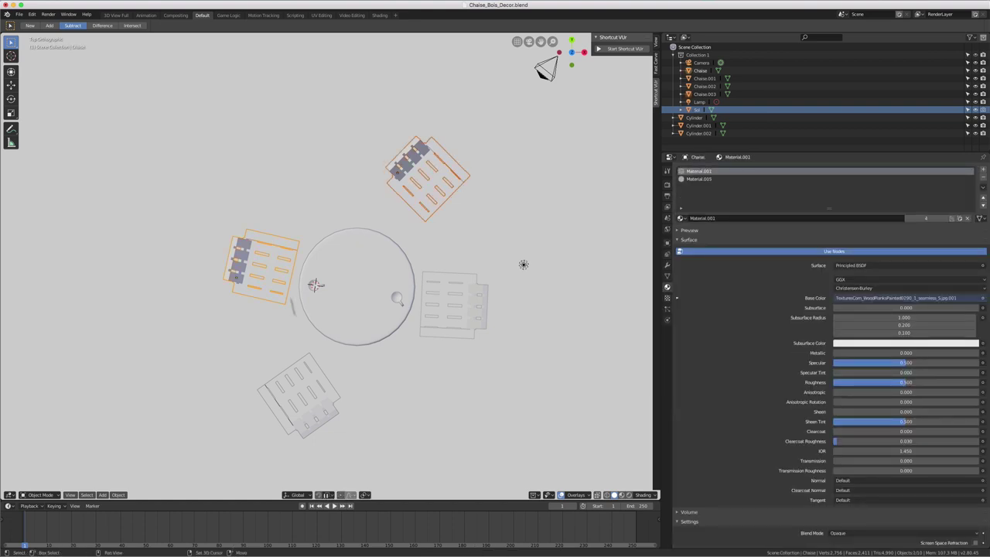
left_click(305, 396, "shift")
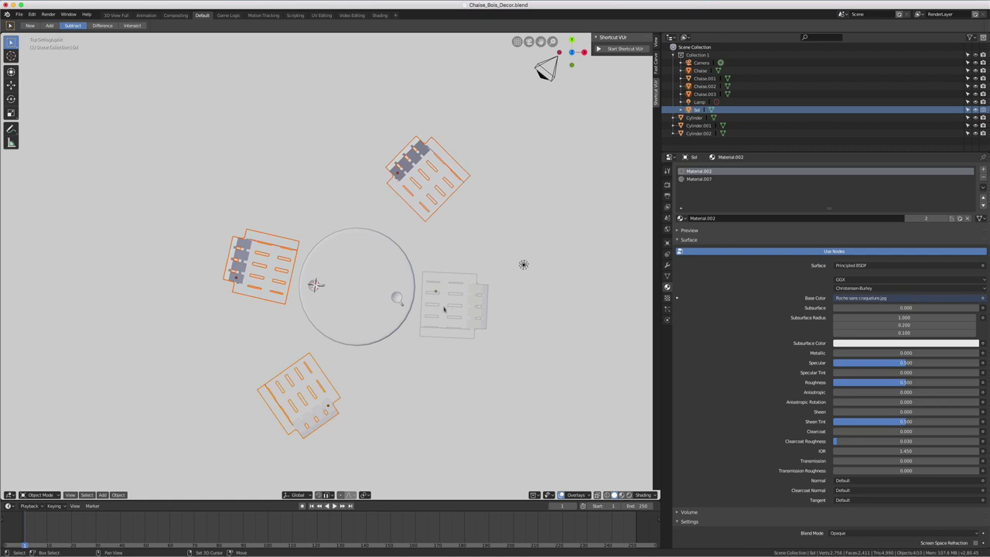
left_click(452, 307, "shift")
scroll(450, 306, "down", 4)
middle_click_drag(450, 307, 448, 263)
left_click(214, 308, "shift")
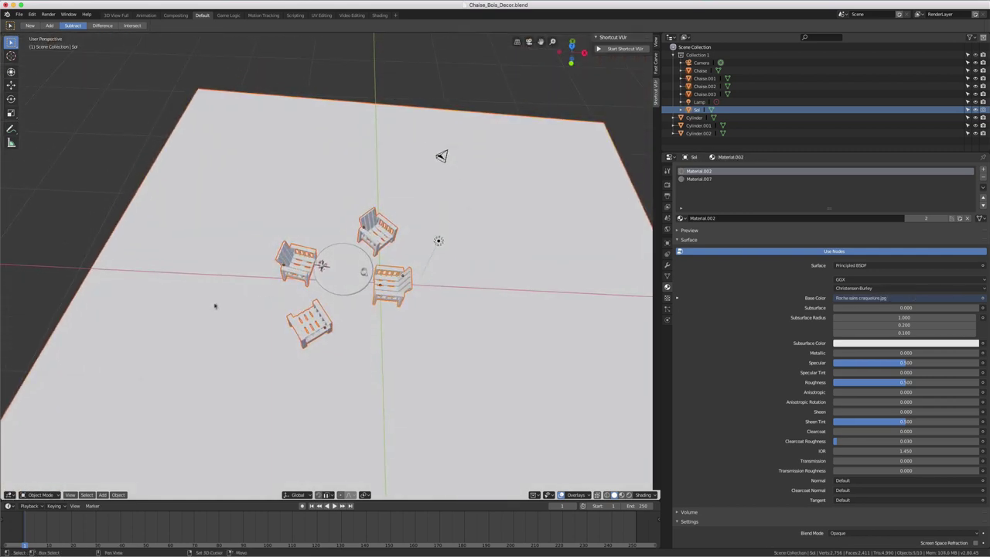
left_click(226, 258, "shift")
Step: Switch the viewport shading to wireframe and then back to solid
middle_click_drag(343, 263, 353, 270)
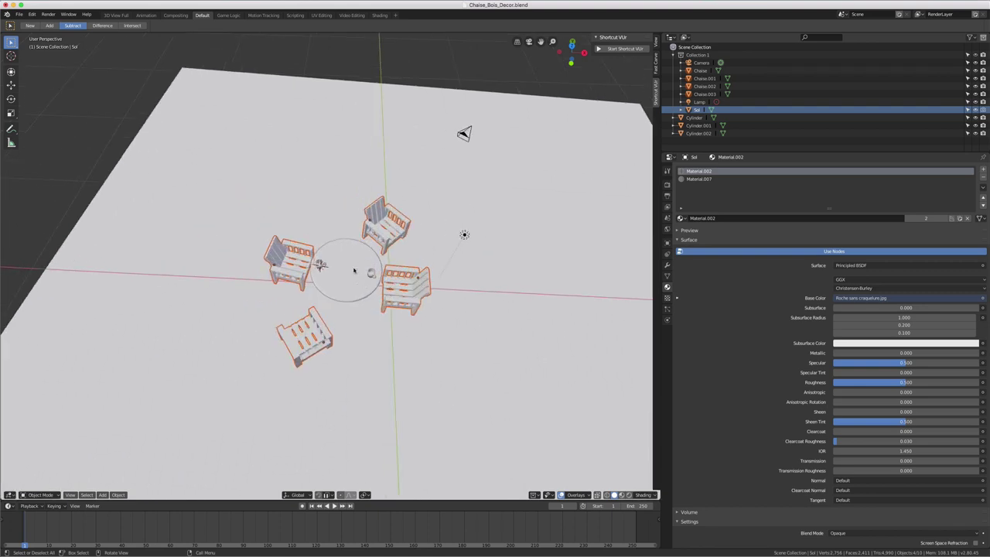
scroll(353, 270, "down", 3)
key("z")
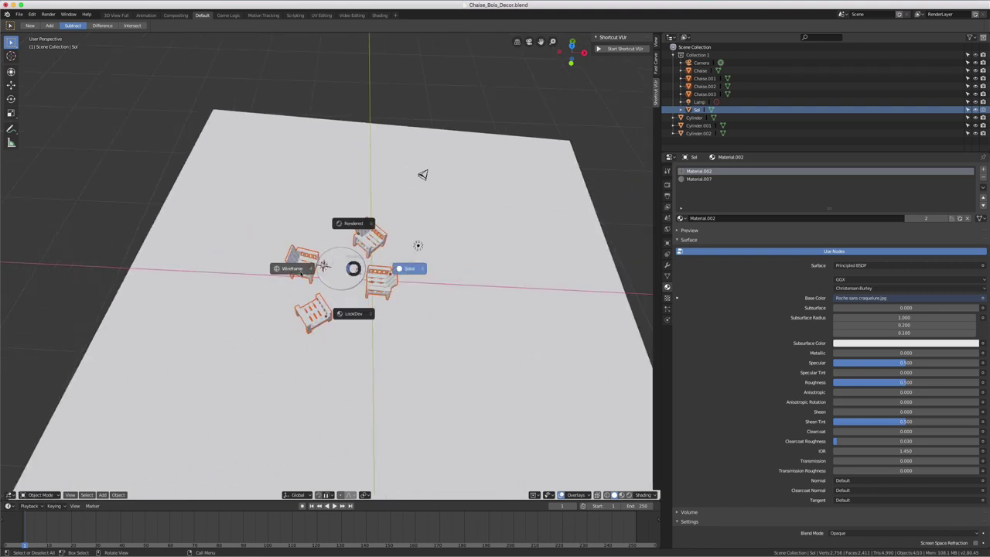
left_click(301, 273)
key("z")
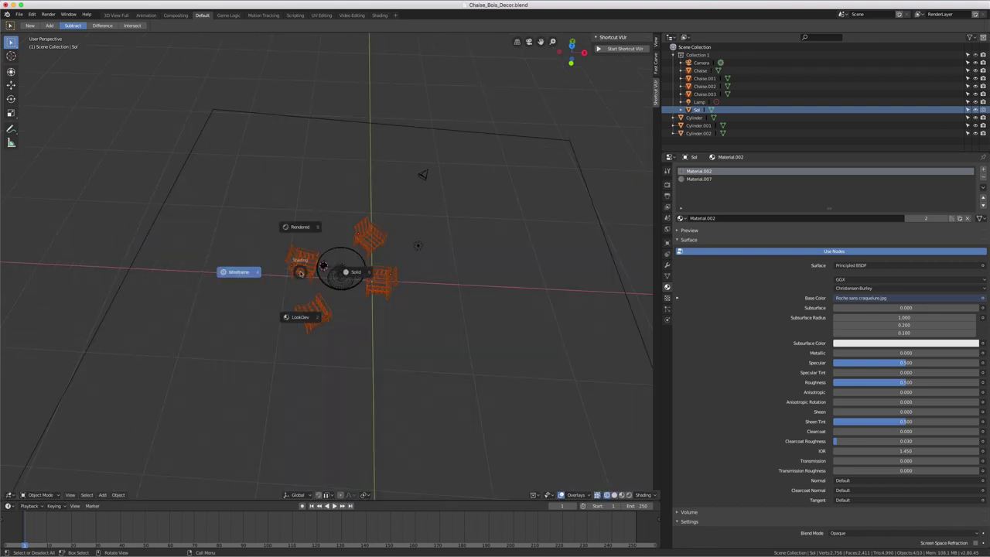
left_click(358, 272)
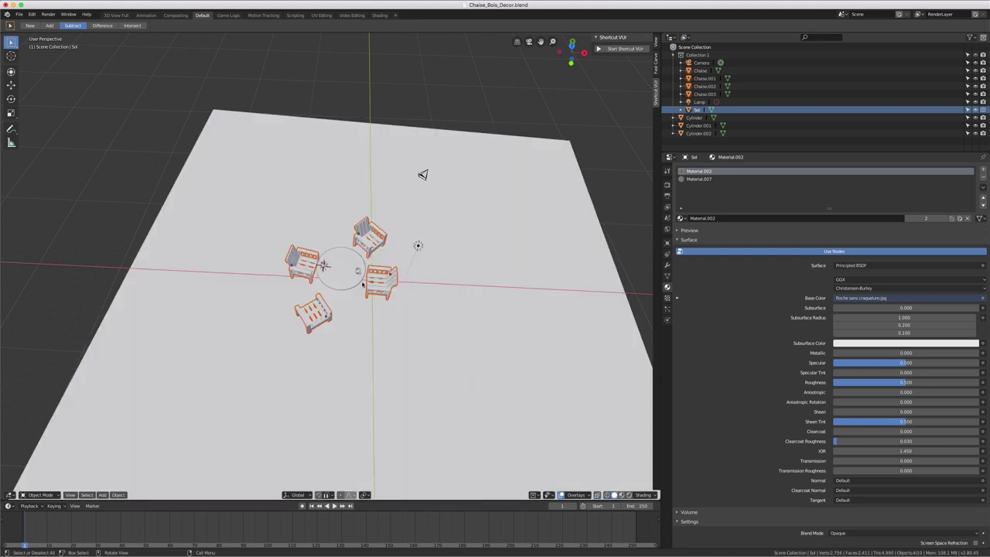
Step: From top view, rotate the four chairs around the table and set the pivot to individual origins
key("KP_7")
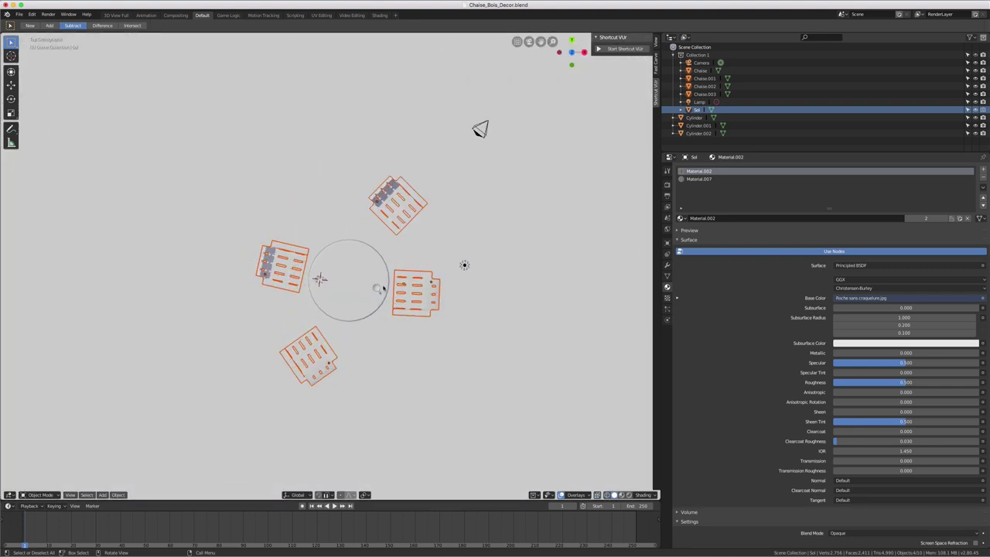
key("r")
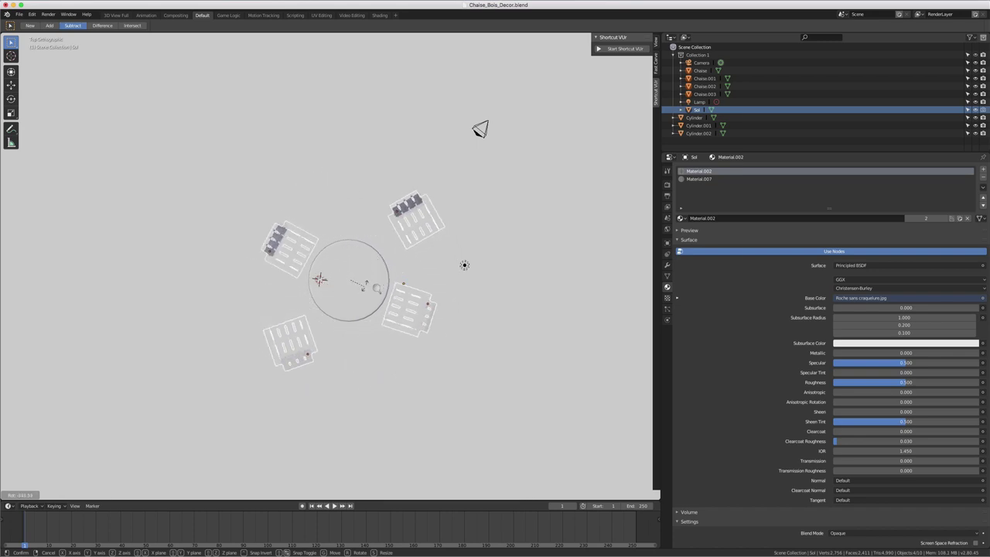
left_click(358, 269)
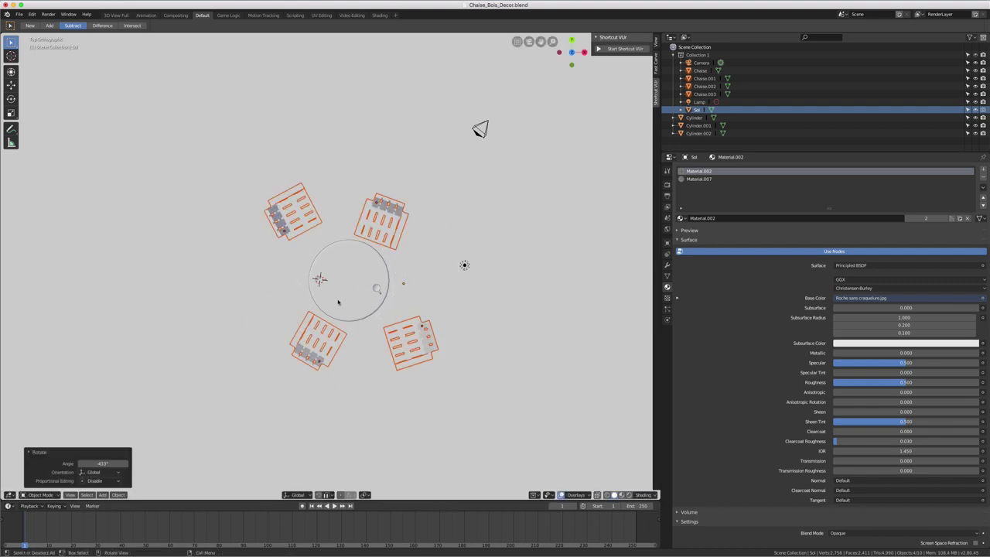
middle_click_drag(425, 346, 405, 348)
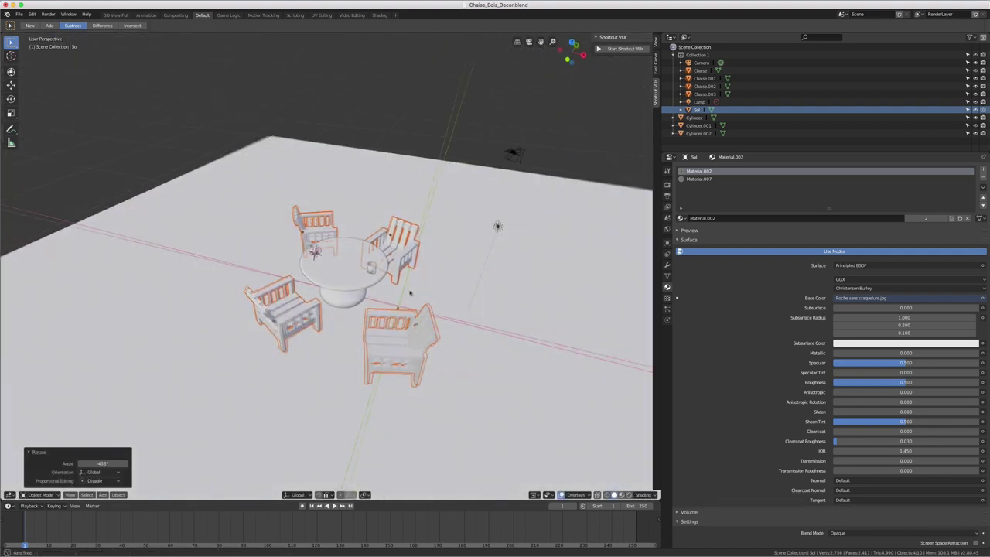
left_click(365, 495)
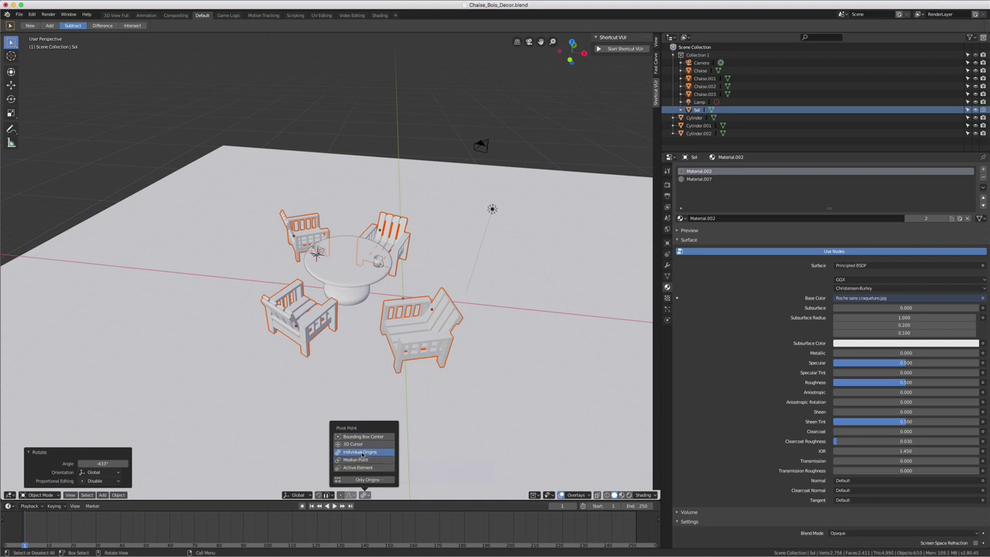
left_click(361, 452)
key("KP_7")
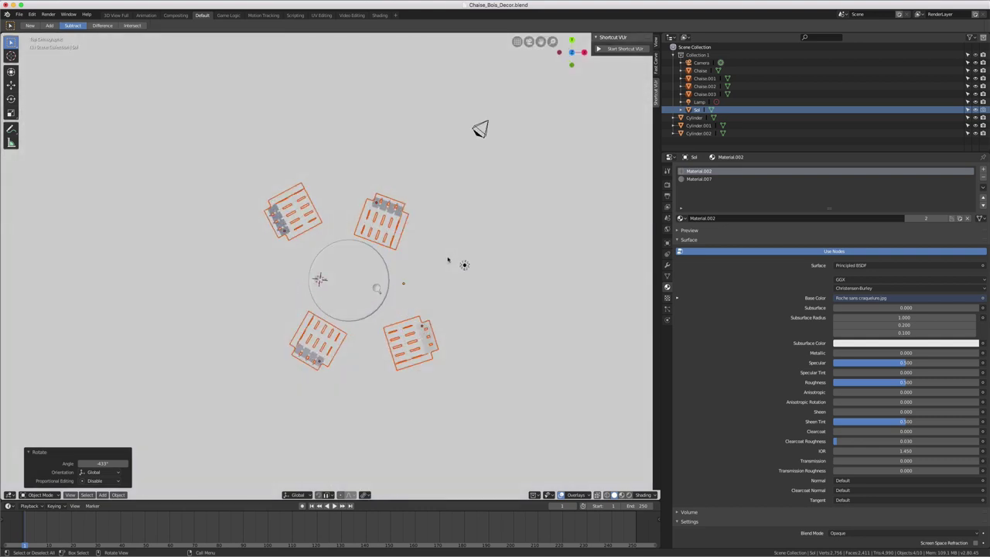
Step: Rotate the four chairs in place, then rotate them again with the mug as active object
key("r")
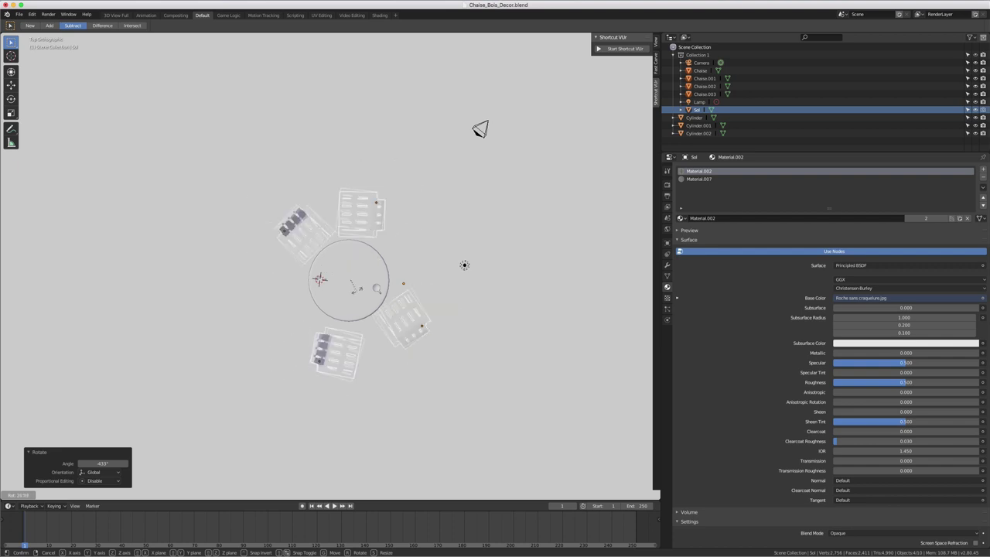
left_click(355, 276)
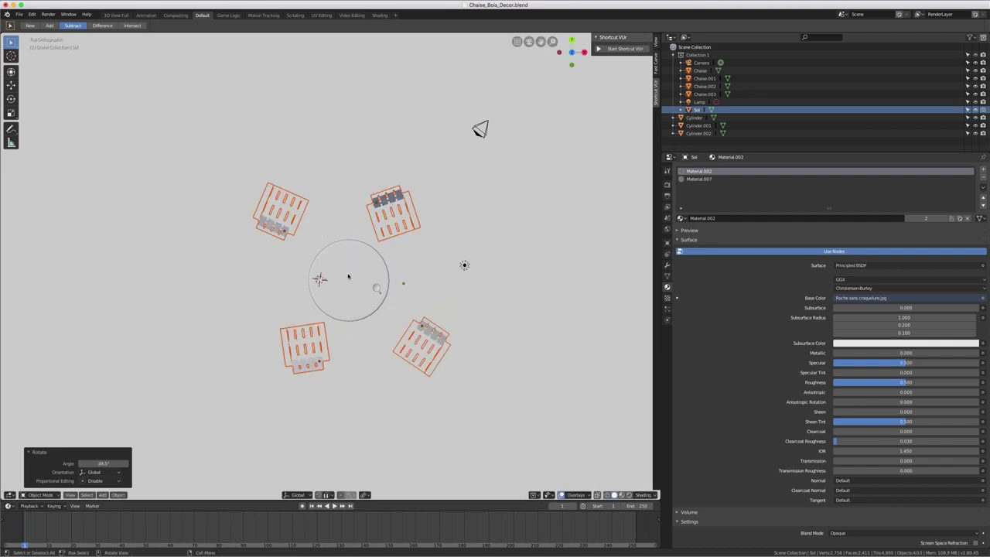
left_click(376, 289, "shift")
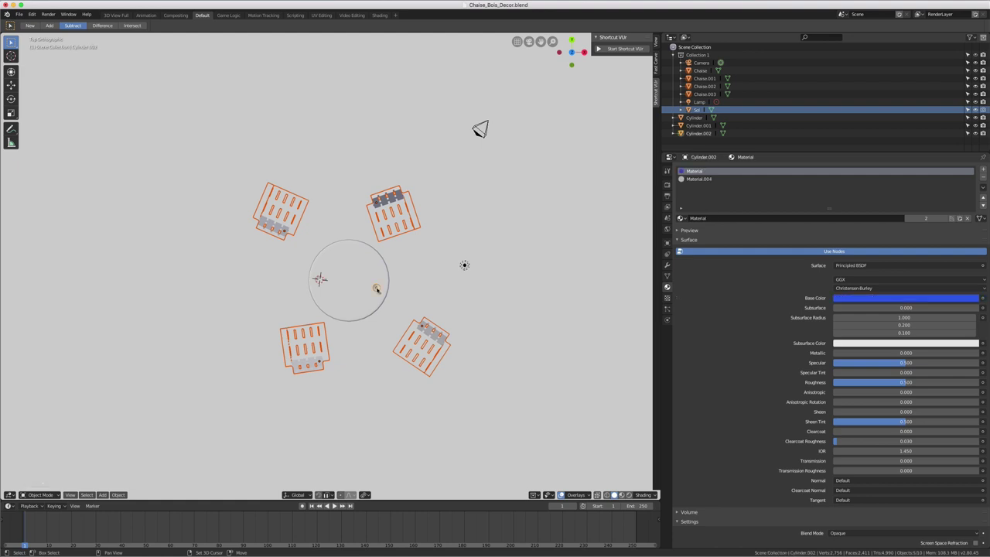
key("r")
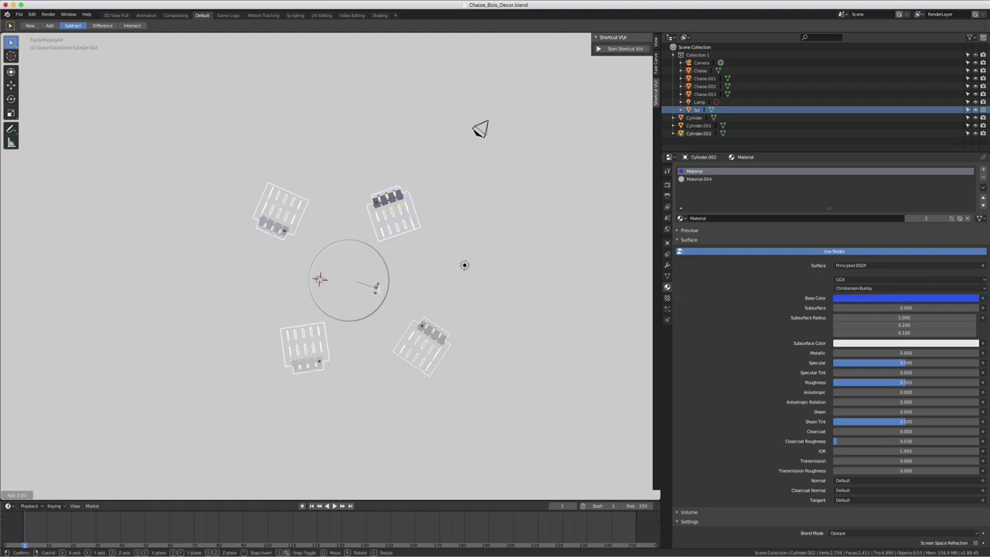
left_click(354, 288)
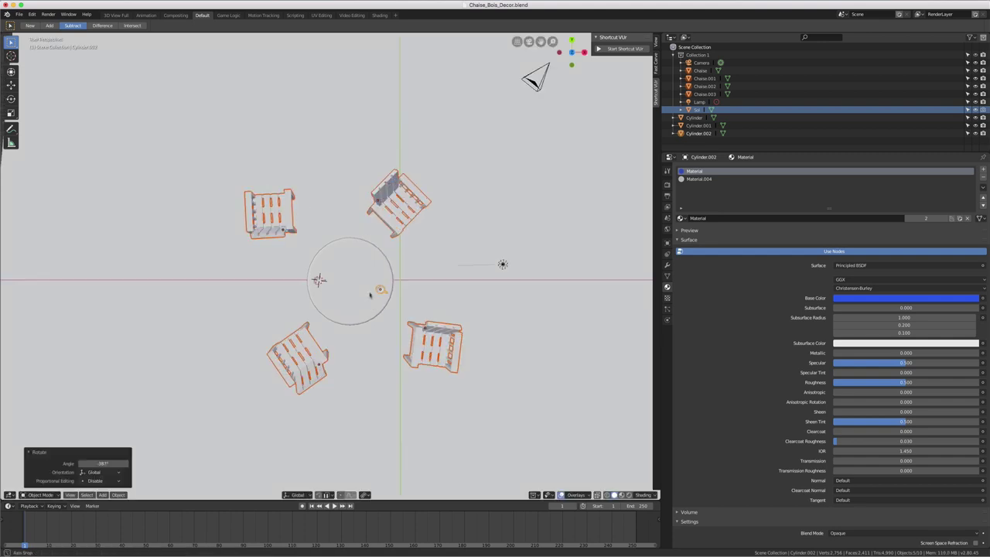
mouse_move(354, 287)
middle_mouse_down()
mouse_move(367, 258)
mouse_move(416, 287)
middle_mouse_up()
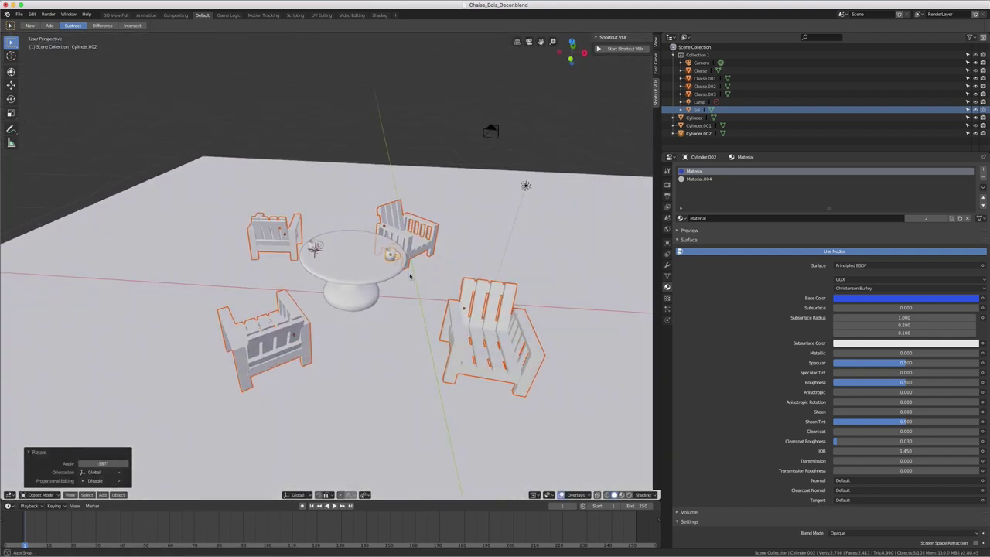
mouse_move(401, 317)
middle_mouse_down()
mouse_move(410, 316)
mouse_move(398, 331)
middle_mouse_up()
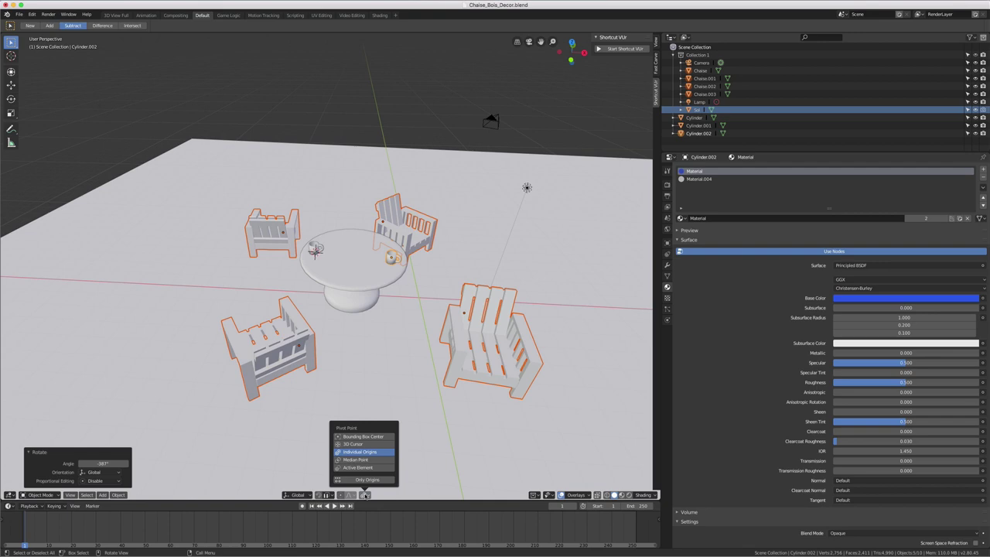
middle_click_drag(402, 275, 410, 275)
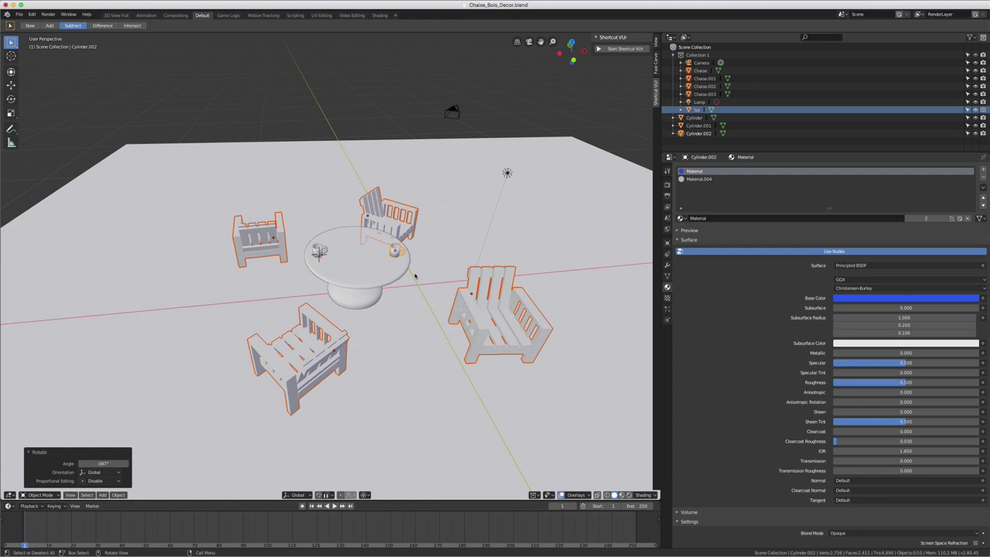
key("KP_7")
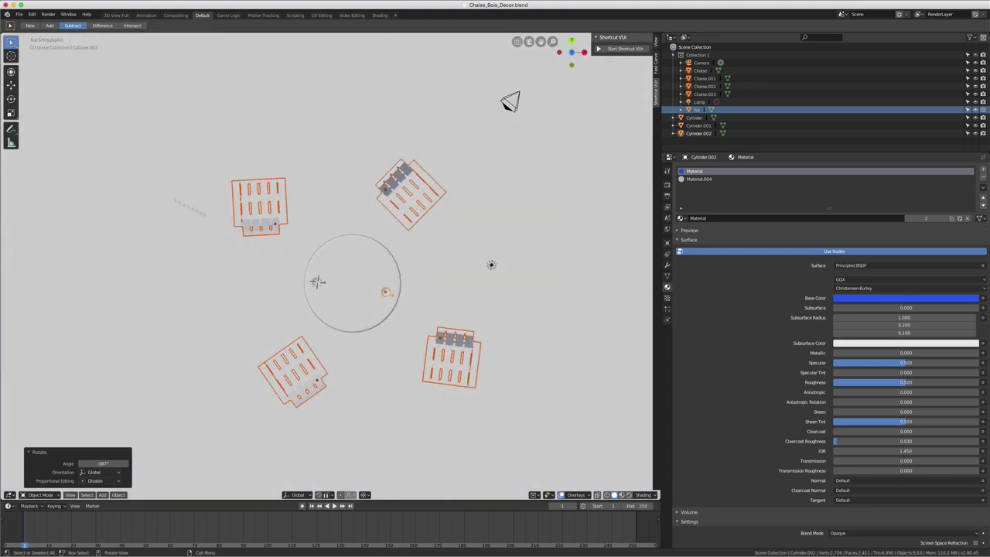
Step: Place the 3D cursor at the round table's centre, then select only the lower-right chair
left_click(11, 55)
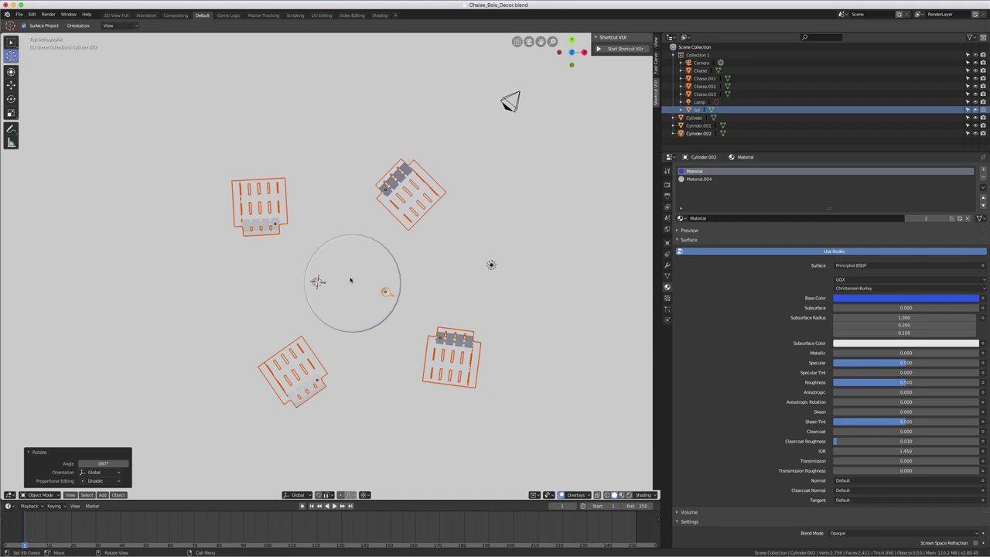
left_click(350, 280)
left_click(351, 279)
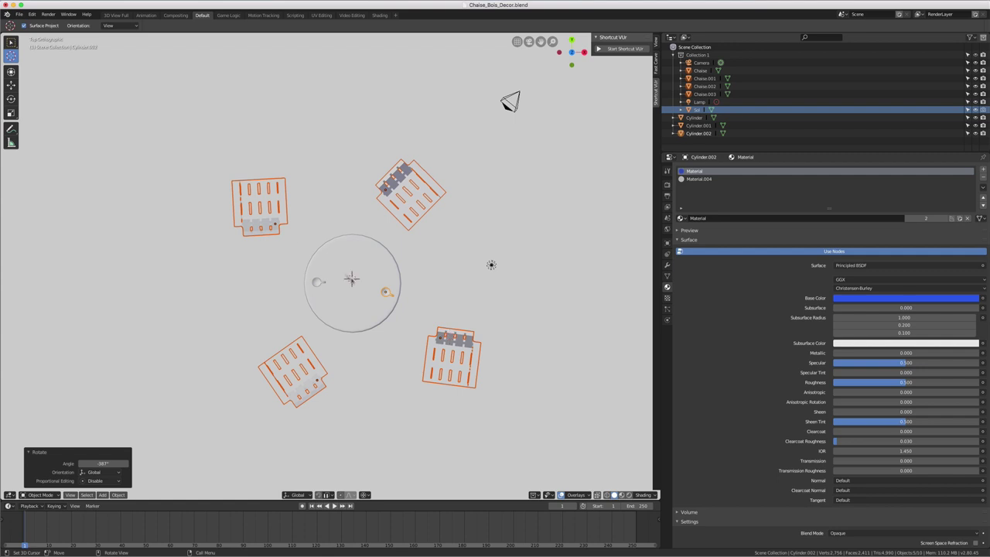
left_click(12, 43)
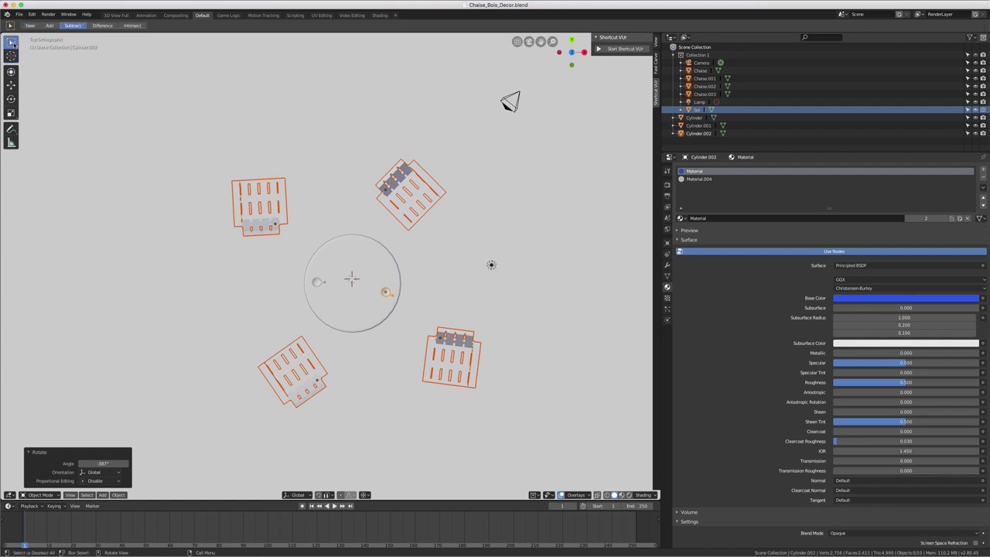
left_click(439, 355)
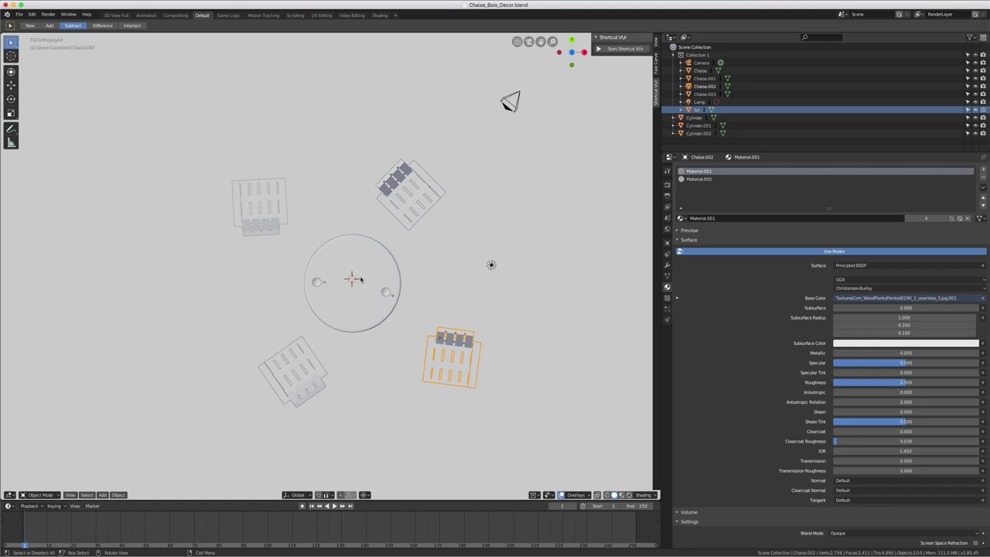
Step: Rotate chair Chaise.002 by 349° around the 3D cursor, checking the pivot point setting
key("r")
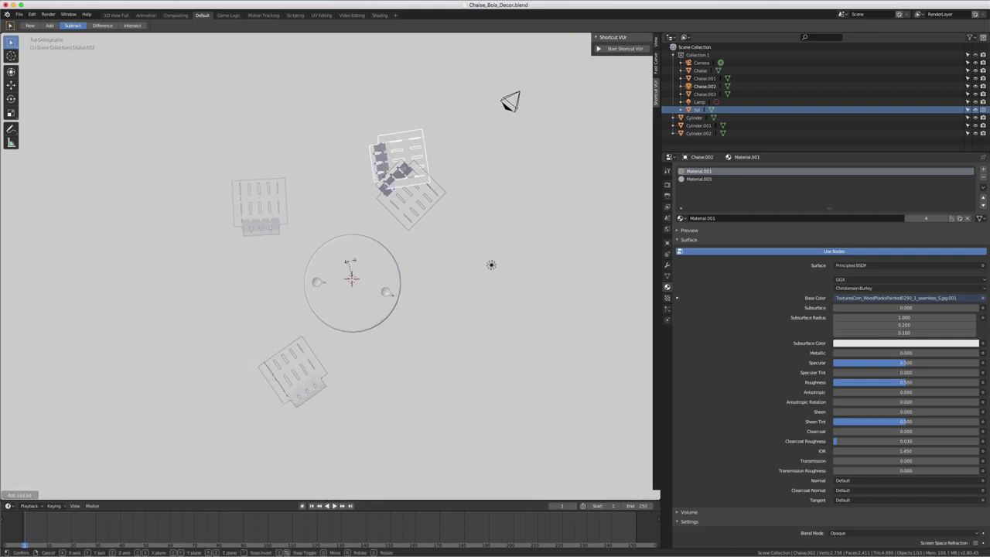
left_click(379, 271)
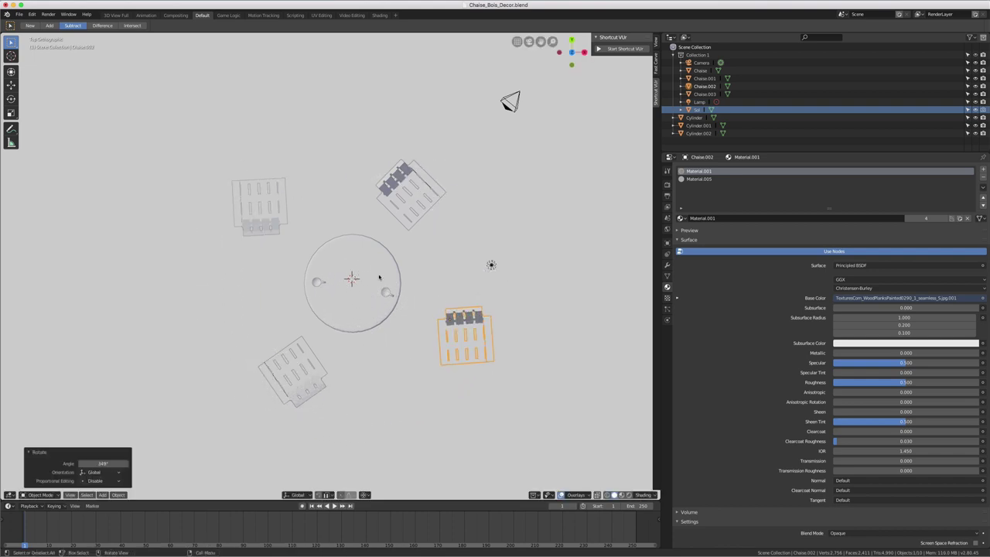
mouse_move(380, 300)
middle_mouse_down()
mouse_move(379, 285)
mouse_move(373, 331)
middle_mouse_up()
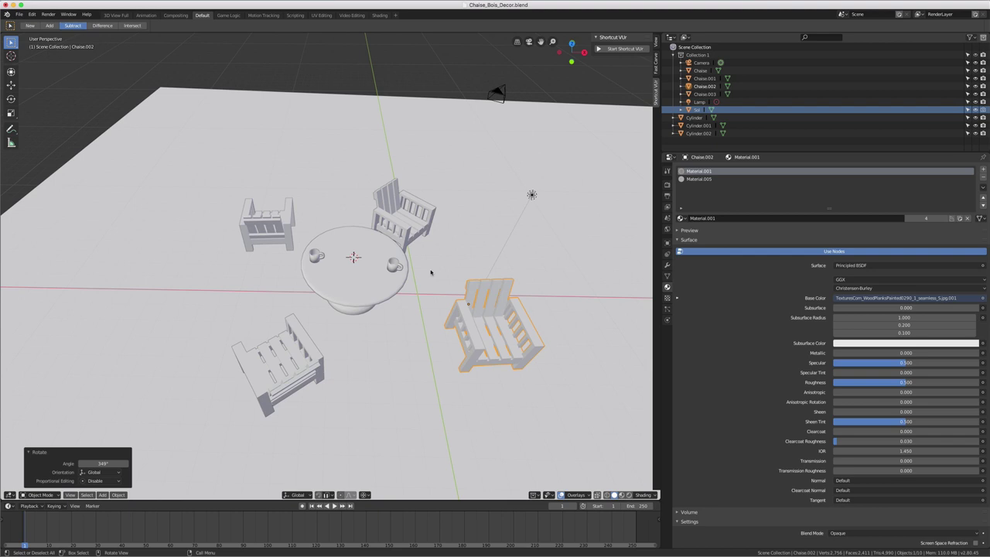
middle_click_drag(430, 272, 371, 433)
left_click(326, 494)
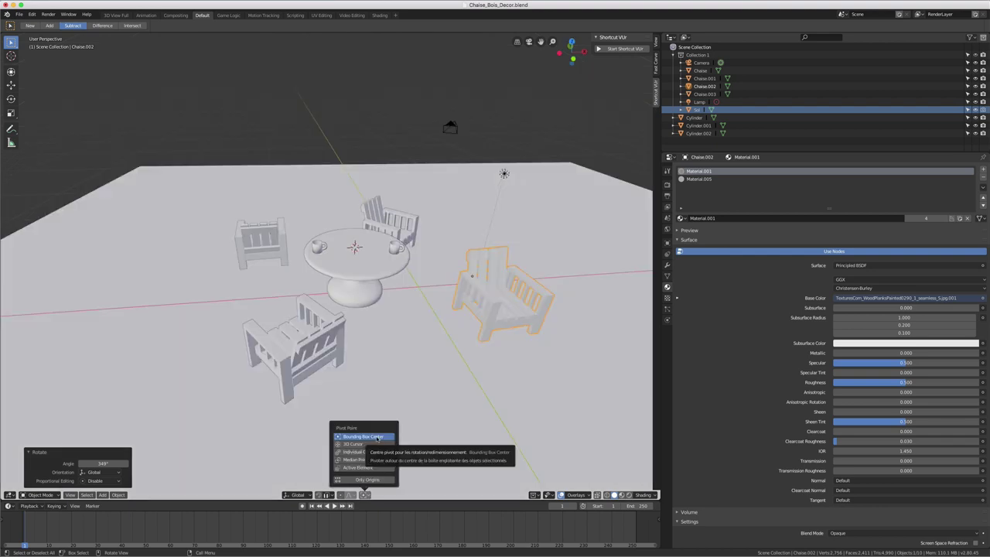
left_click(376, 437)
mouse_move(464, 348)
middle_mouse_down()
mouse_move(496, 331)
mouse_move(508, 348)
mouse_move(490, 349)
mouse_move(503, 343)
middle_mouse_up()
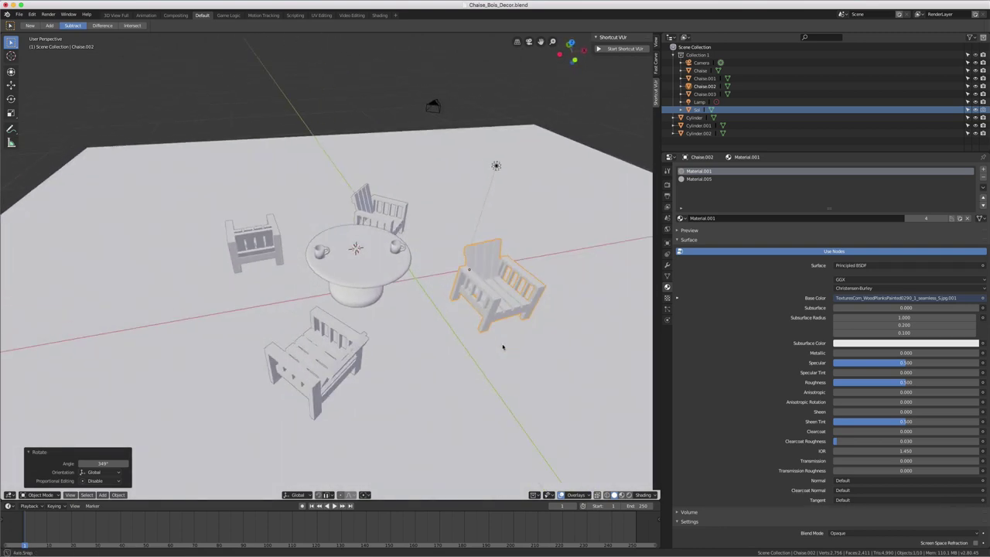
left_click(364, 495)
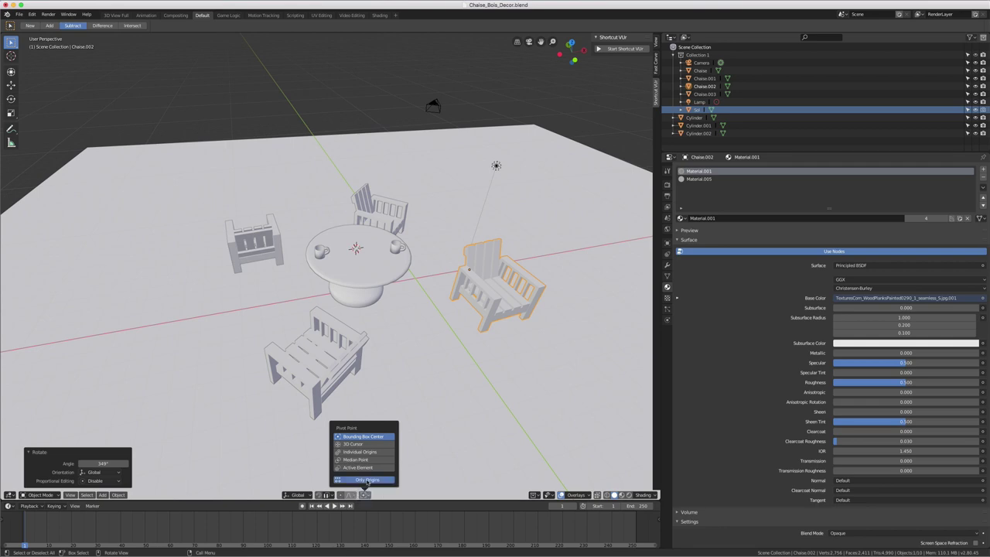
mouse_move(553, 307)
middle_mouse_down()
mouse_move(506, 294)
mouse_move(532, 294)
mouse_move(541, 307)
middle_mouse_up()
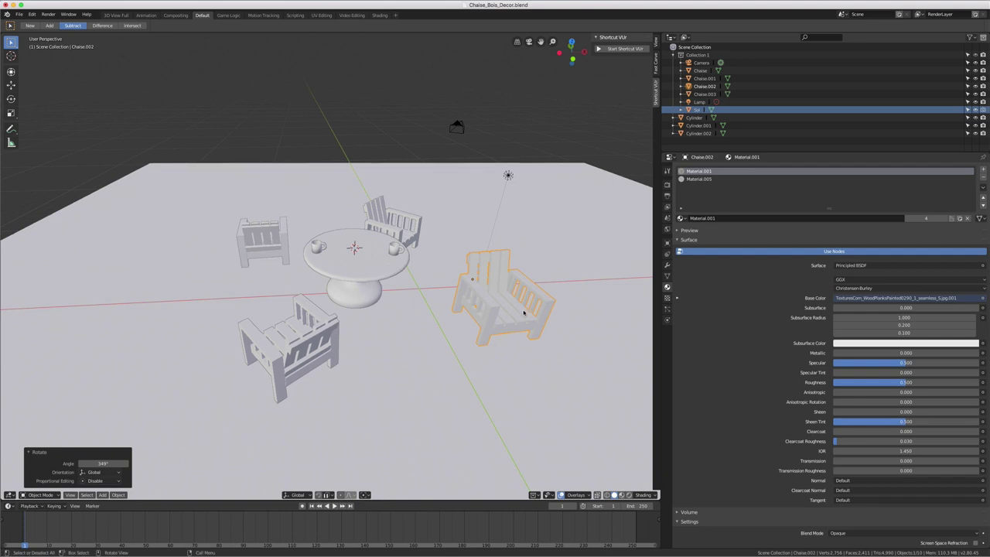
Step: Scale chair Chaise.002 uniformly to 0.767 on X, Y and Z, then inspect it from several angles
key("s")
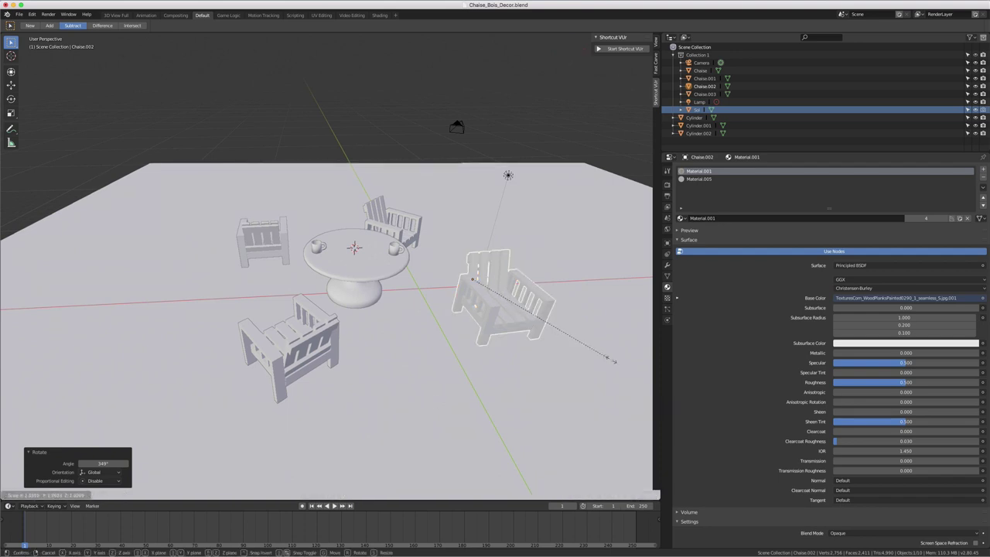
left_click(526, 309)
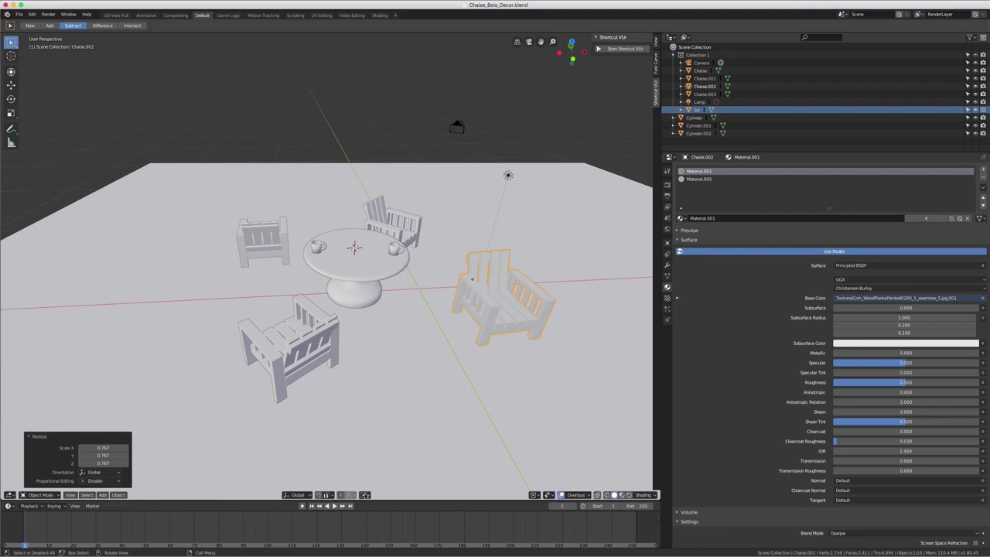
left_click(326, 495)
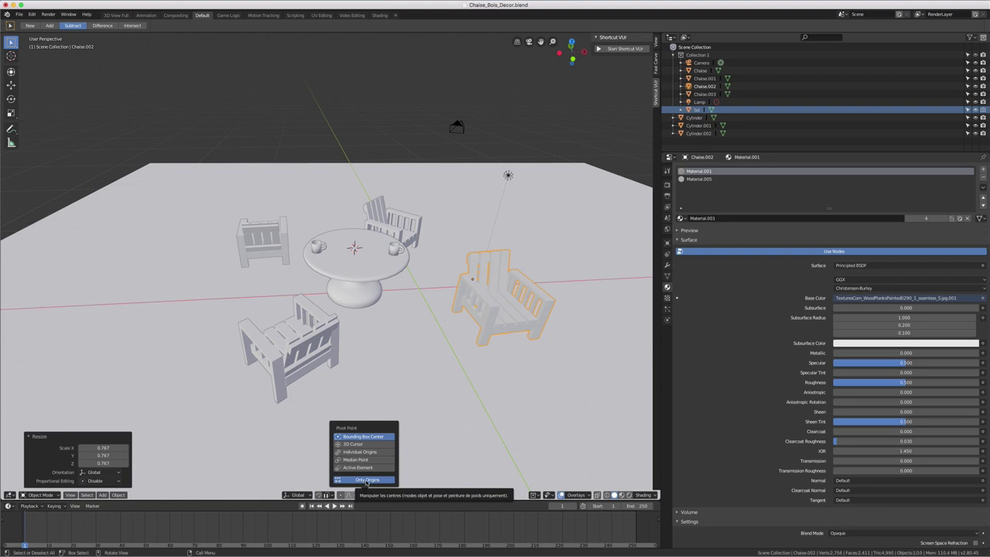
middle_click_drag(495, 338, 415, 314)
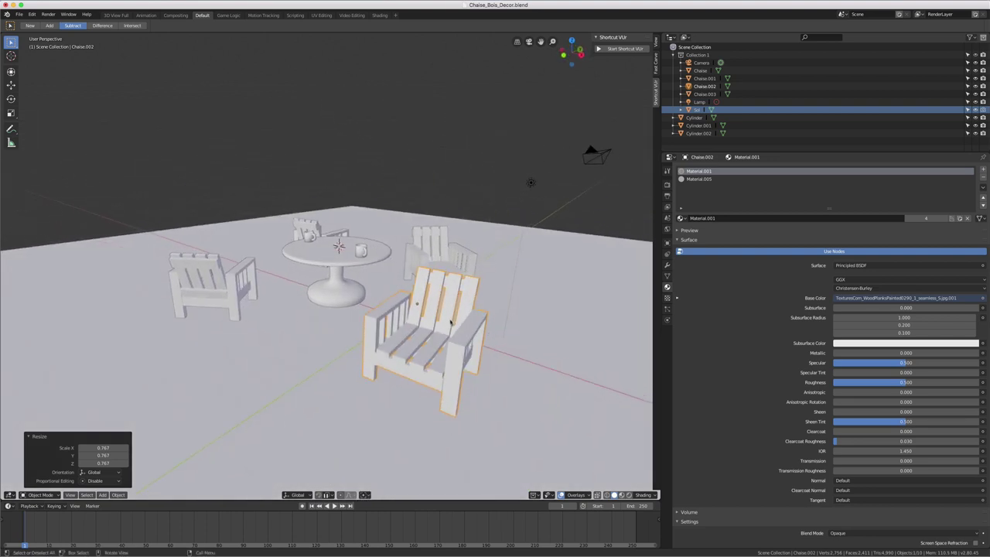
left_click(367, 495)
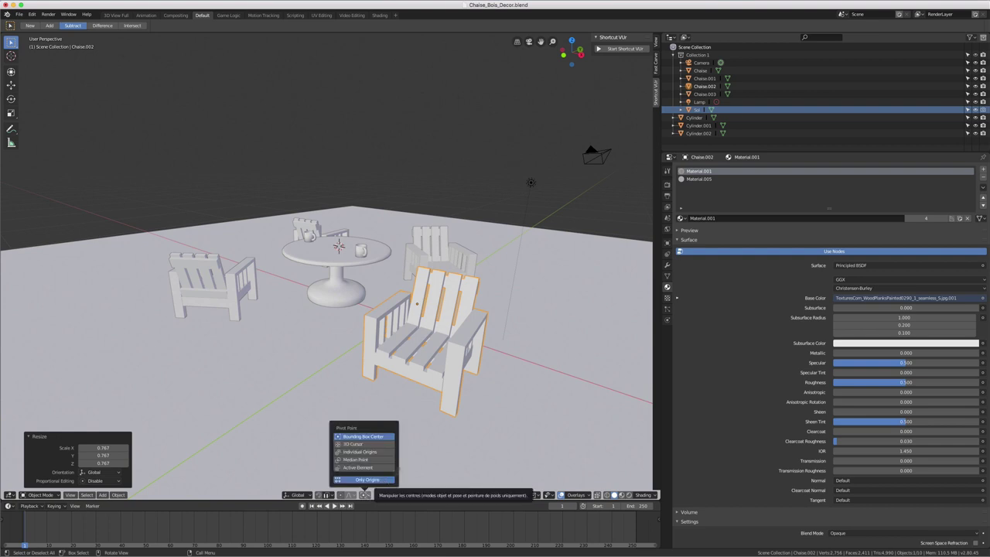
middle_click_drag(429, 402, 456, 400)
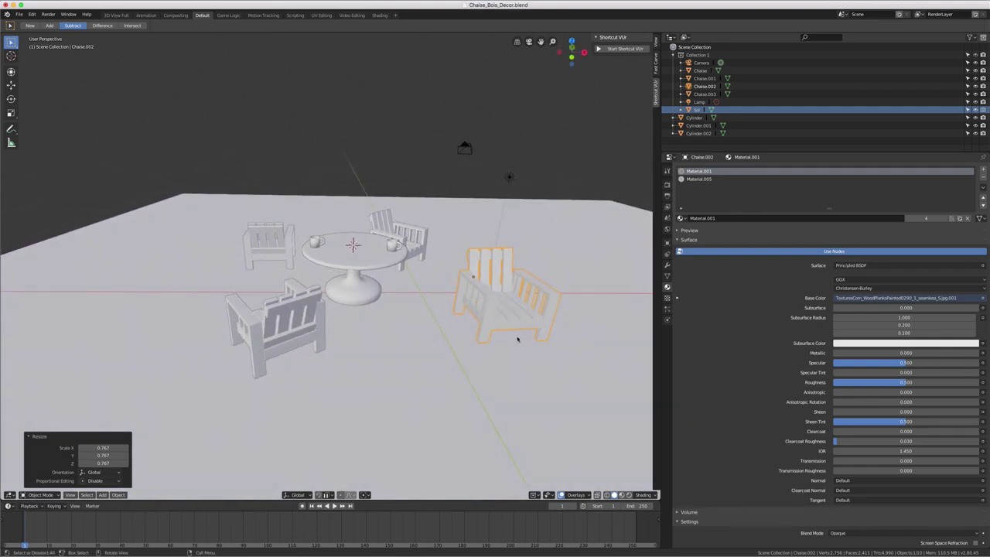
middle_click_drag(517, 338, 494, 339)
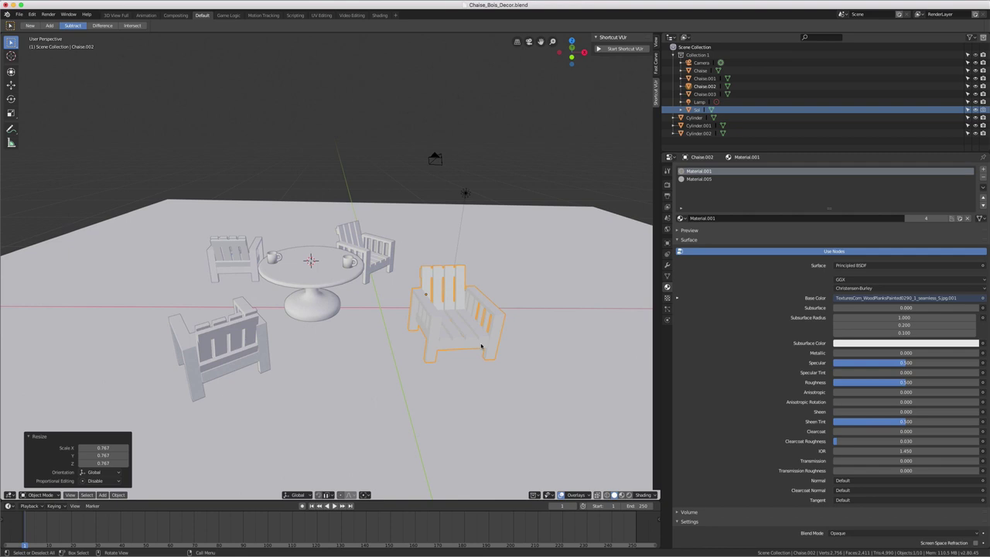
middle_click_drag(481, 348, 440, 328)
right_click(440, 327)
mouse_move(409, 345)
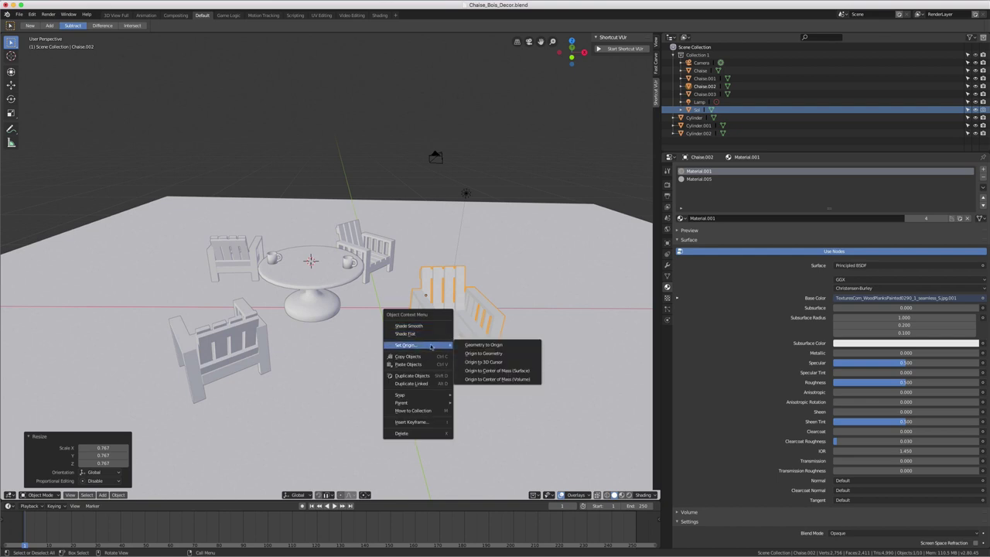